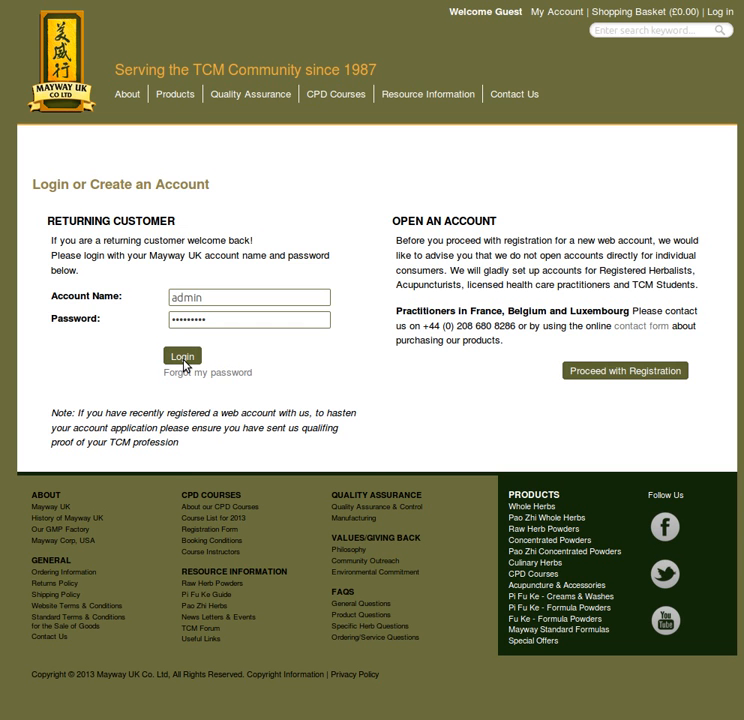
Step: Log in to the practitioner account with its account name and password
click(183, 358)
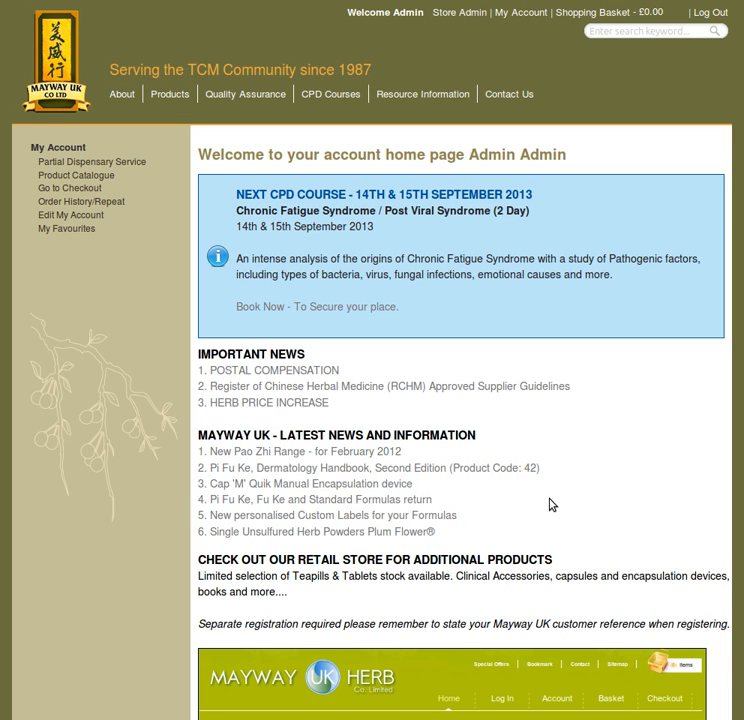
scroll(552, 505, down, 5)
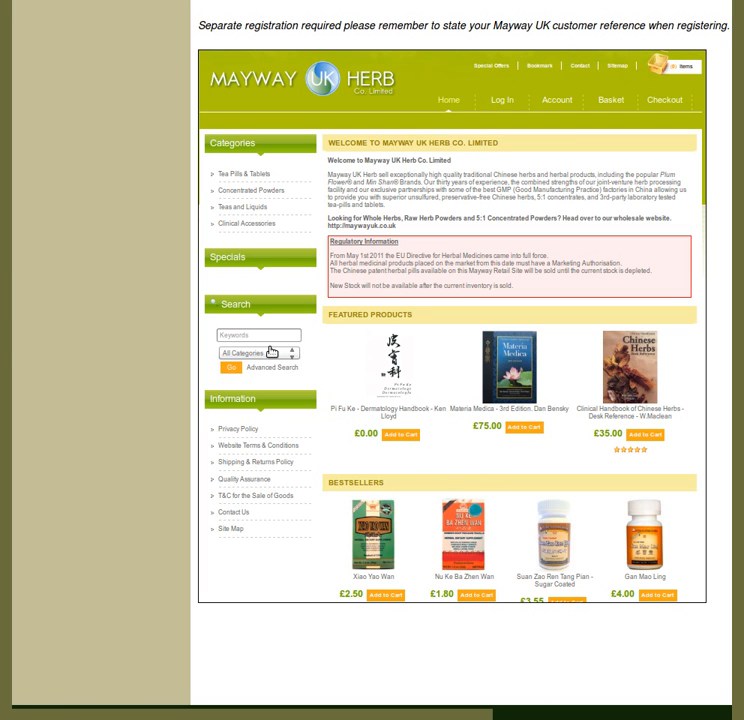
scroll(324, 436, up, 10)
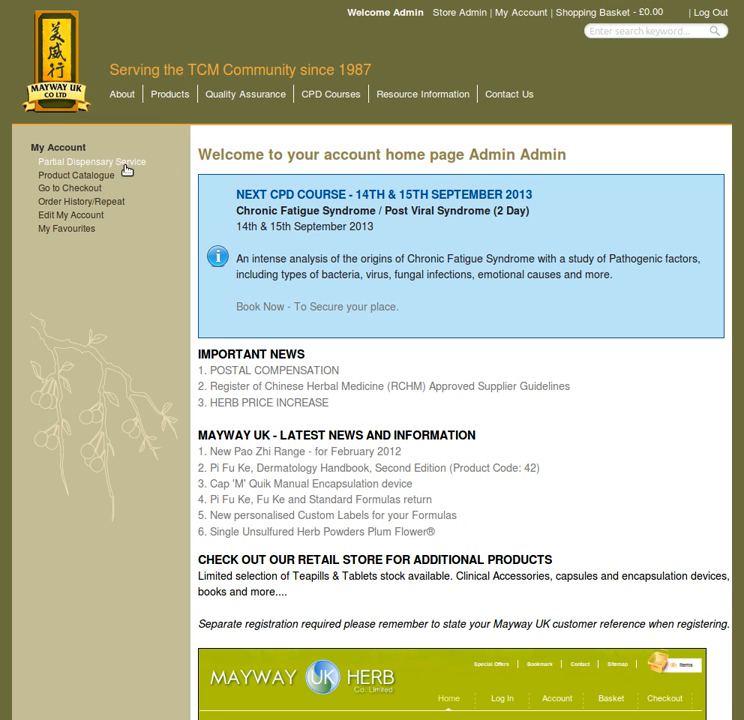
Step: Go to Products > Partial Dispensary Service and sort the prescriptions table by Formula
click(168, 96)
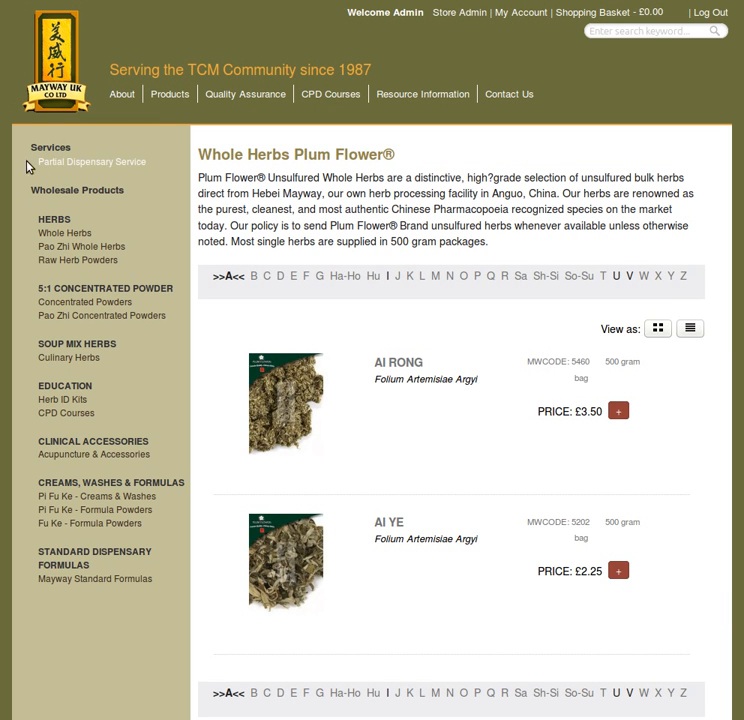
click(106, 163)
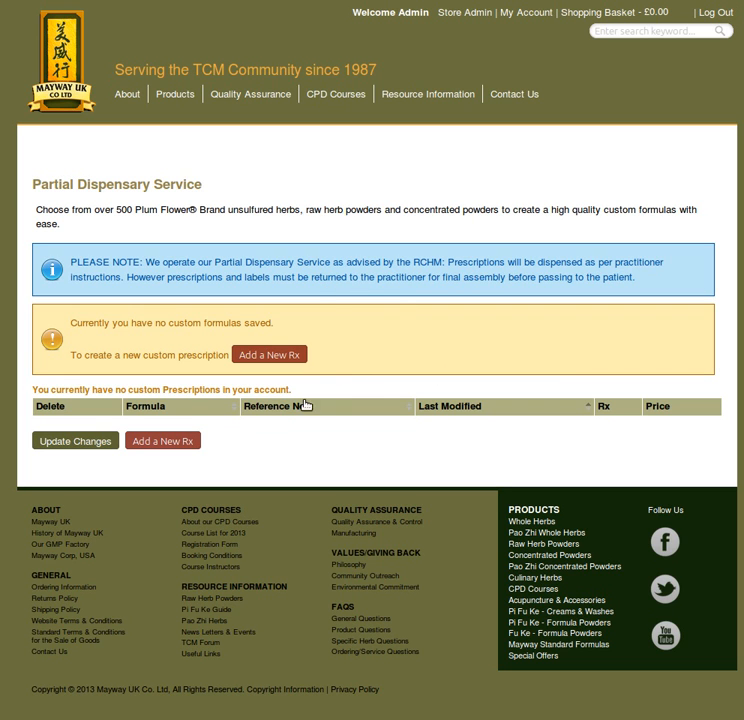
click(135, 407)
Step: Start a new prescription with Add a New Rx, glance at its instructions, and focus the formula name
click(193, 442)
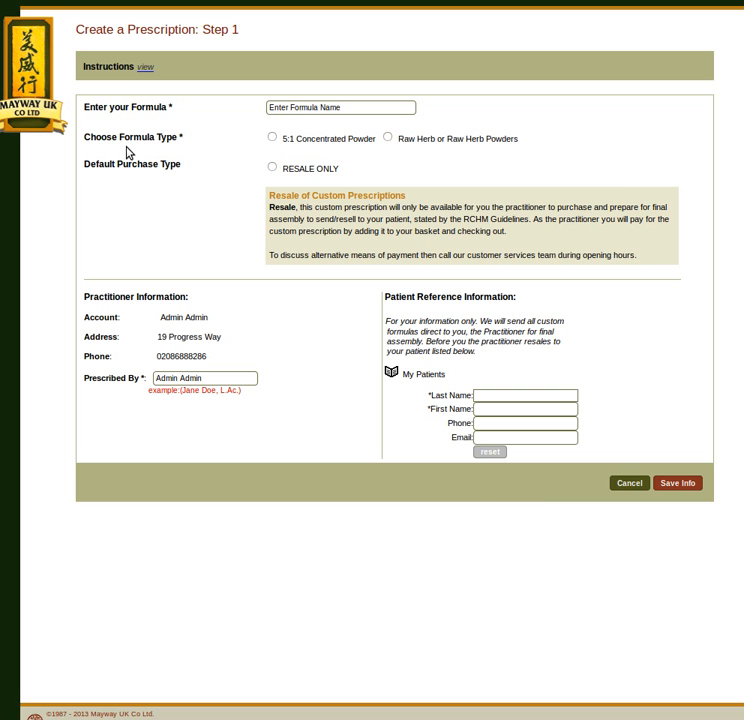
click(146, 70)
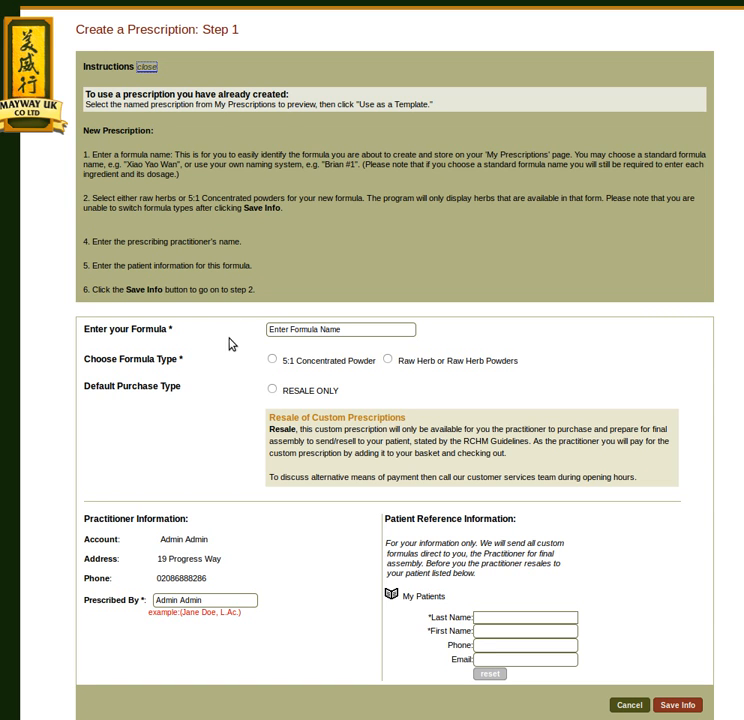
click(146, 68)
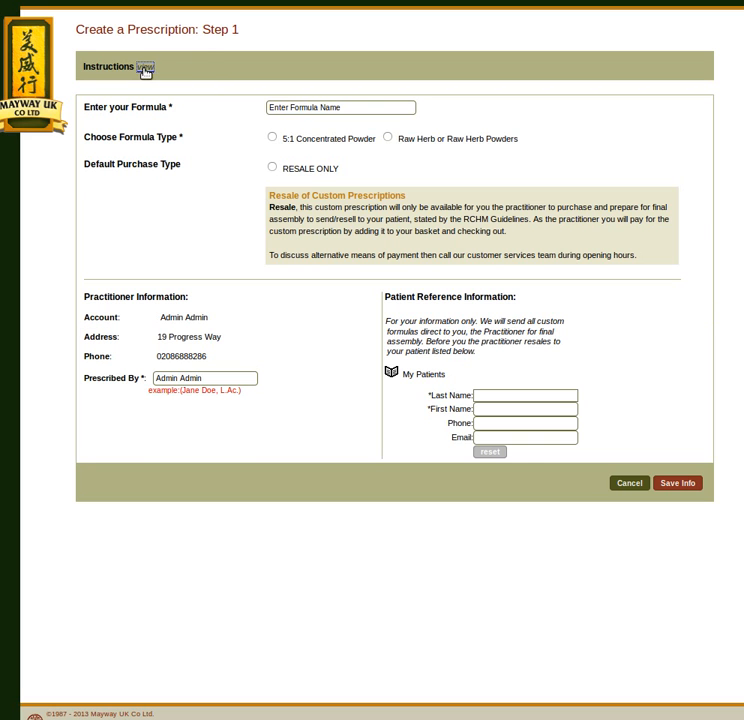
click(358, 108)
Step: Name the prescription FORMULA X with 5:1 Concentrated Powder type and Resale Only purchase type
text(FORMULA X)
click(271, 138)
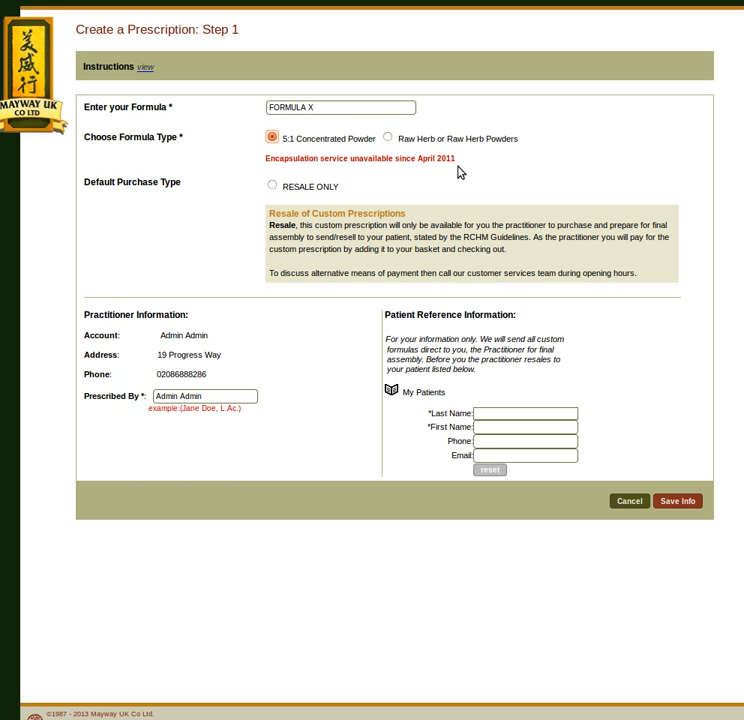
click(389, 141)
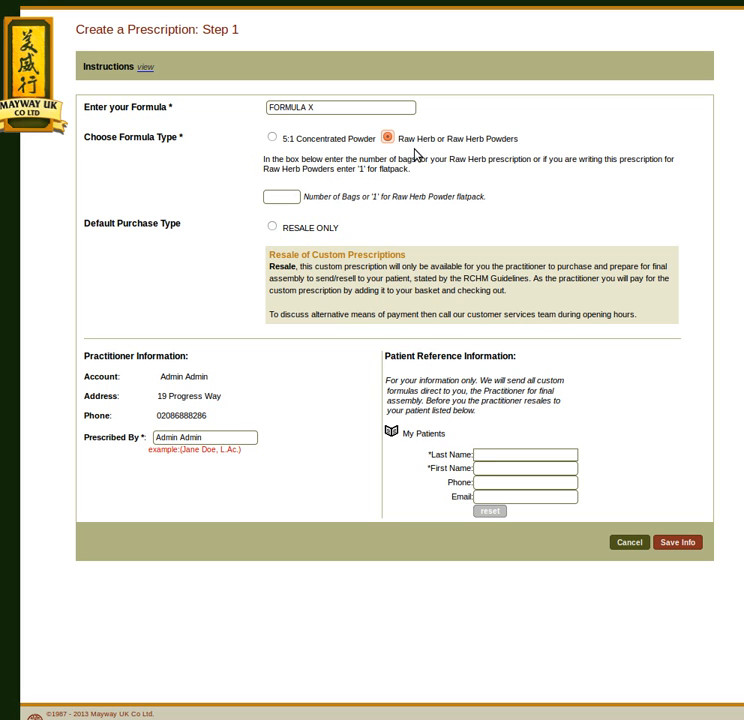
click(279, 198)
click(271, 138)
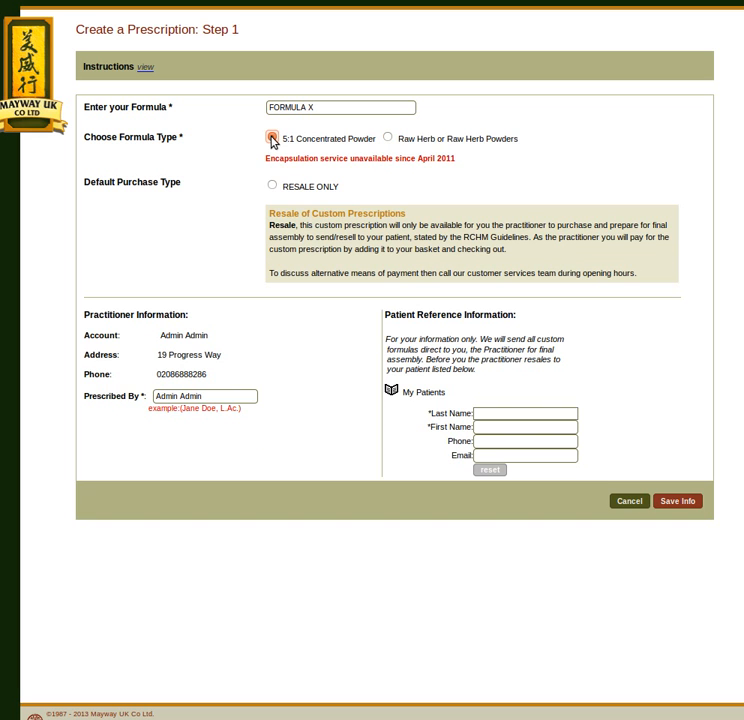
click(271, 187)
Step: Replace the Prescribed By entry with the practitioner's name
drag(212, 397, 111, 397)
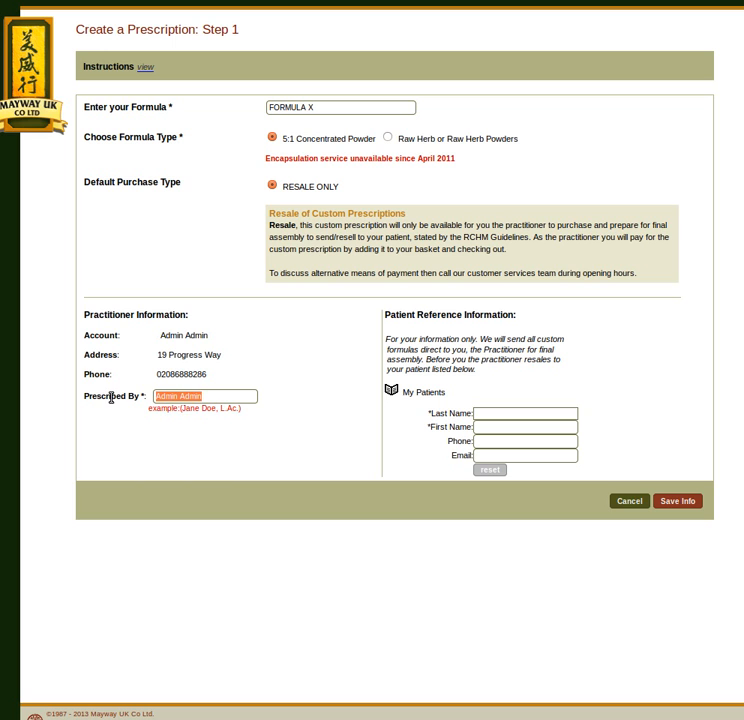
text(Shane)
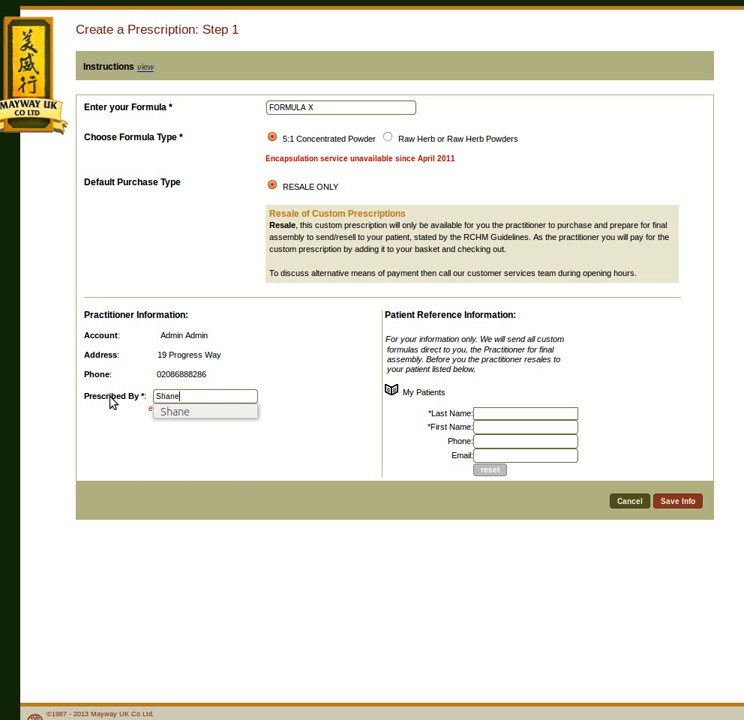
key(Escape)
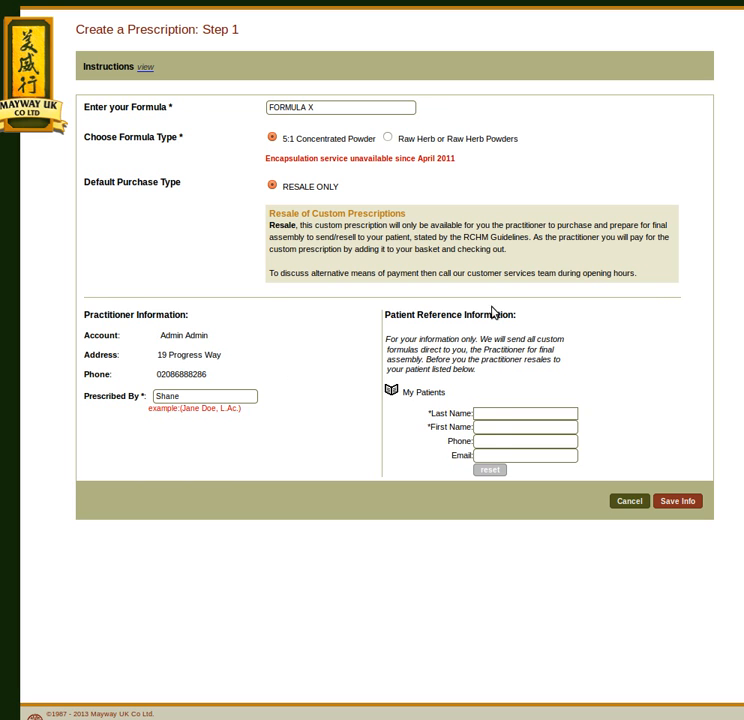
Step: Enter the patient's last name and first name, capitalising the surname
click(527, 416)
text(smith)
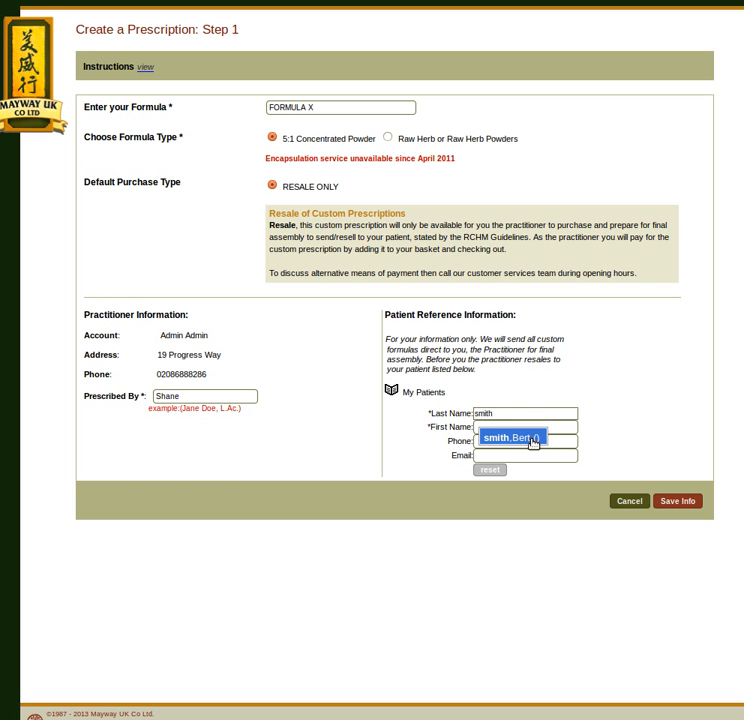
click(501, 427)
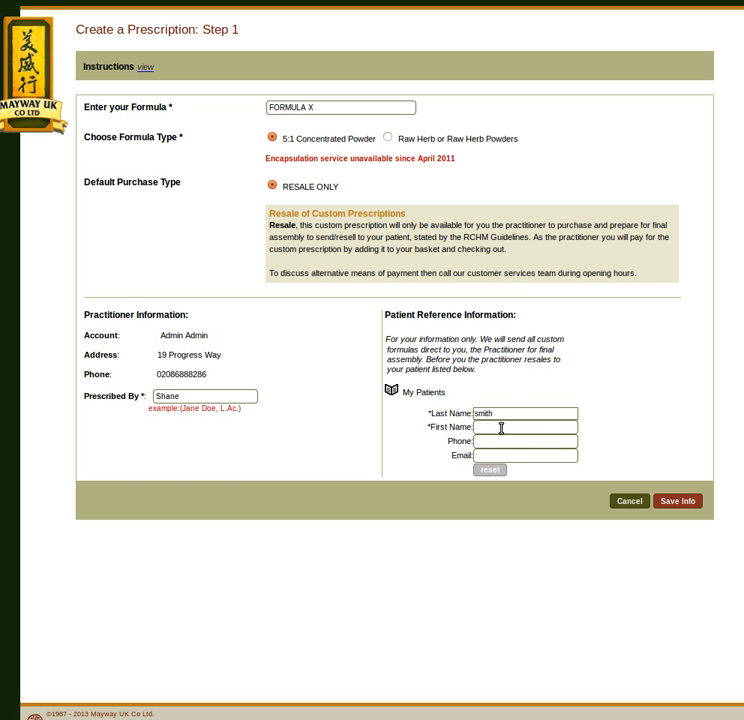
text(Jog)
key(BackSpace)
text(hn)
drag(480, 413, 447, 412)
text(S)
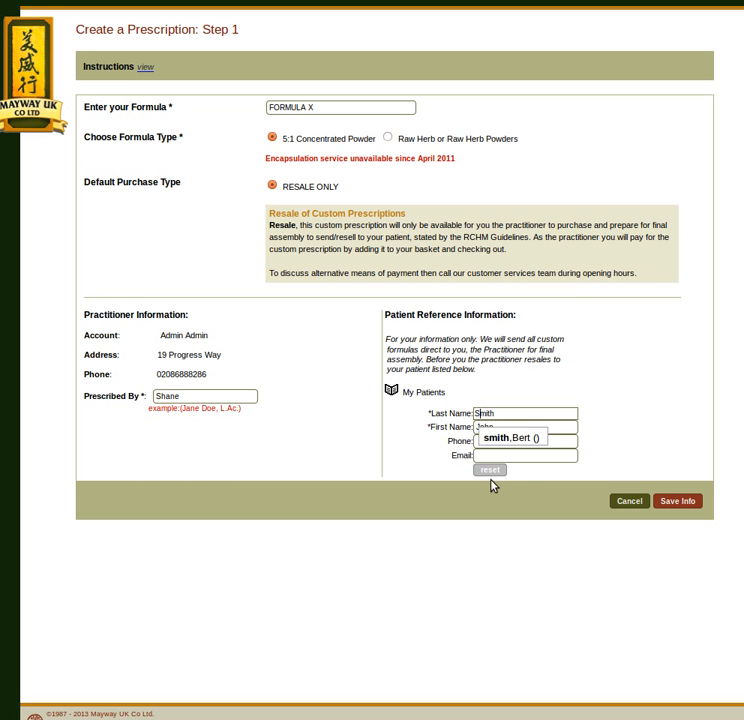
click(544, 425)
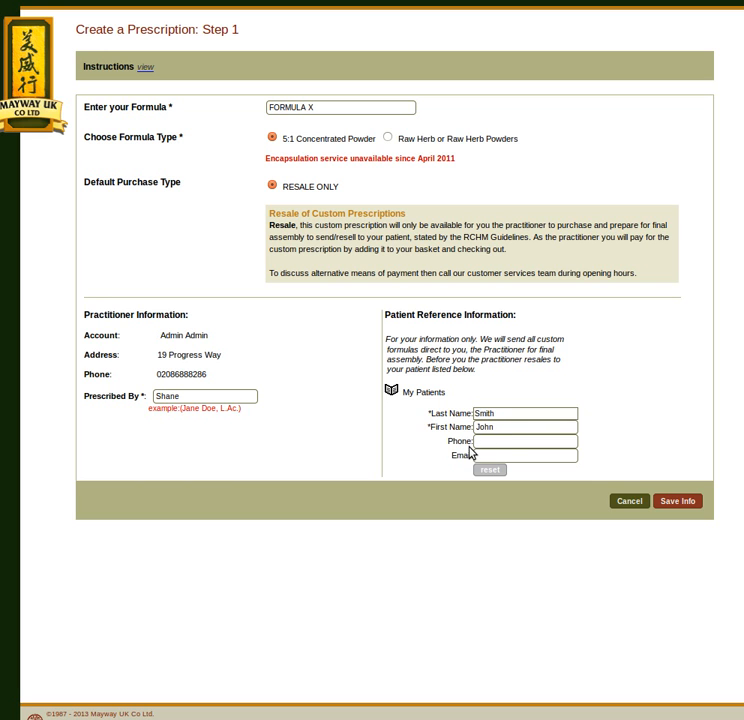
click(533, 457)
Step: Save the Step 1 info and clear the placeholder from Step 2's herb search field
click(675, 505)
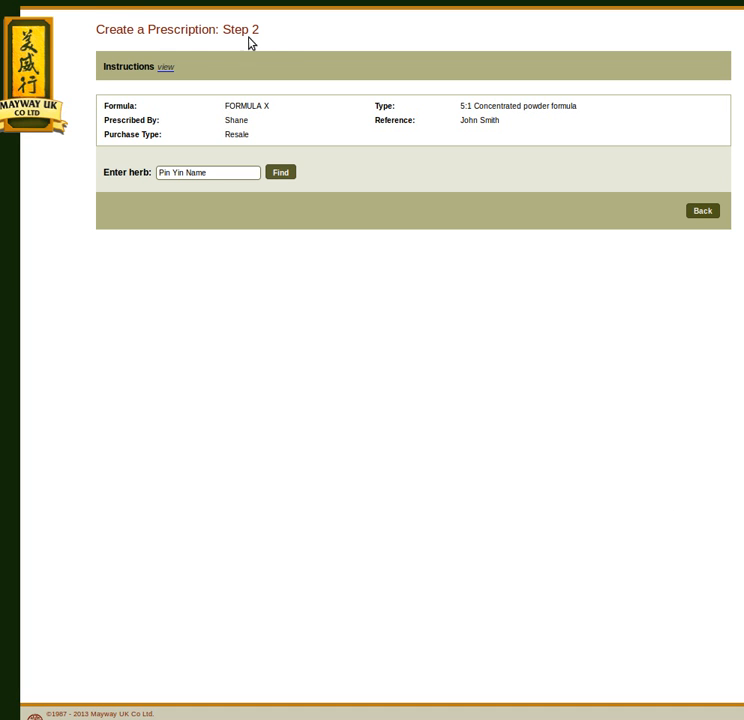
click(166, 67)
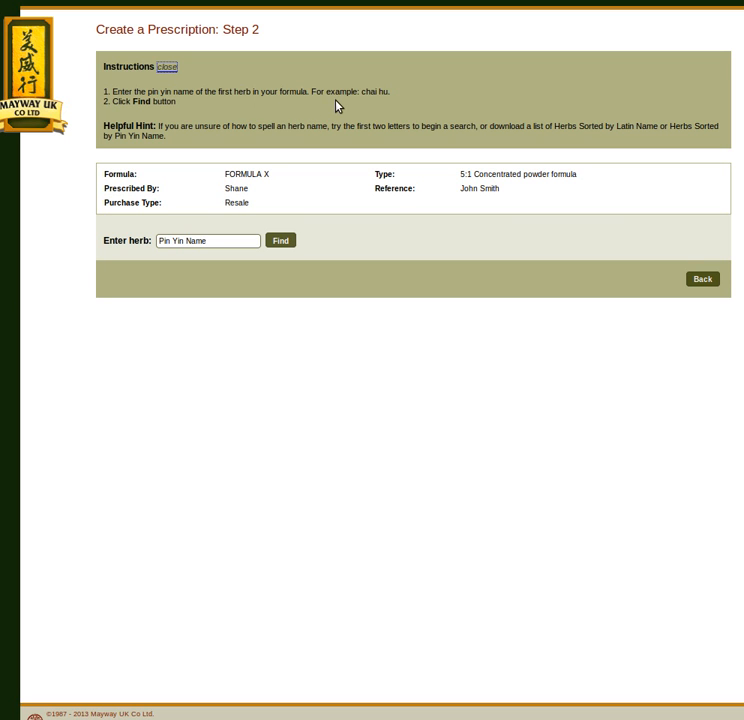
click(167, 68)
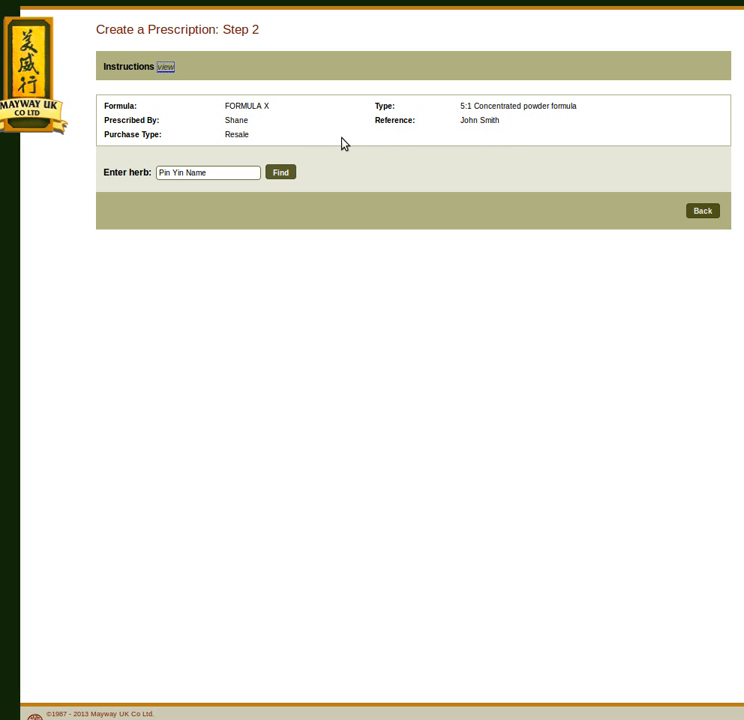
click(213, 171)
key(BackSpace)
Step: Search herbs for 'a' and choose Ai Ye, Rx 5:1 concentrated powder, ready for its grams
text(a)
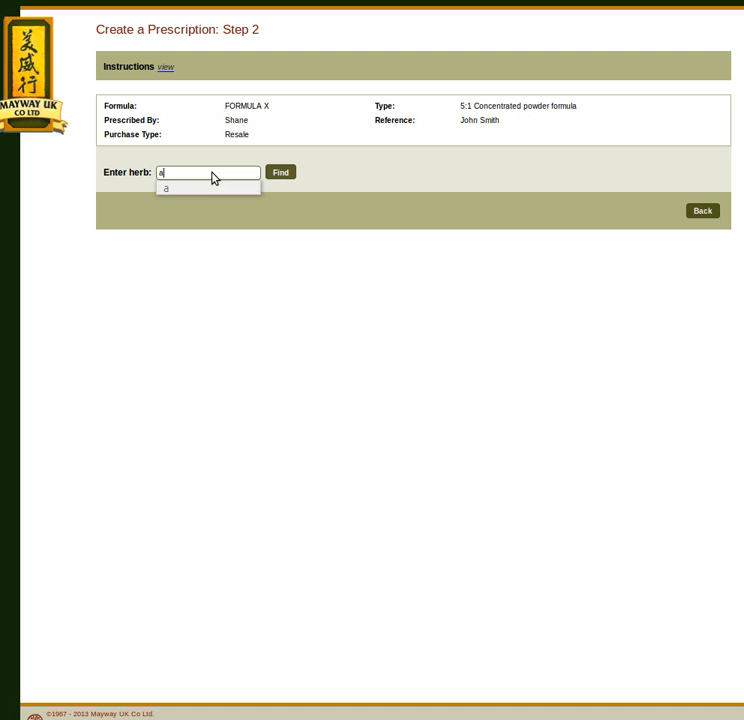
click(283, 176)
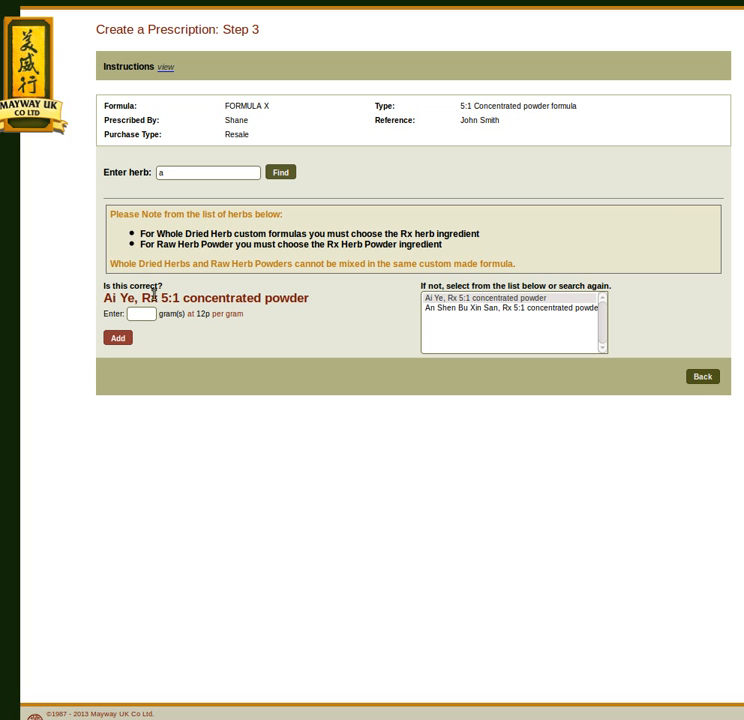
click(150, 313)
click(490, 310)
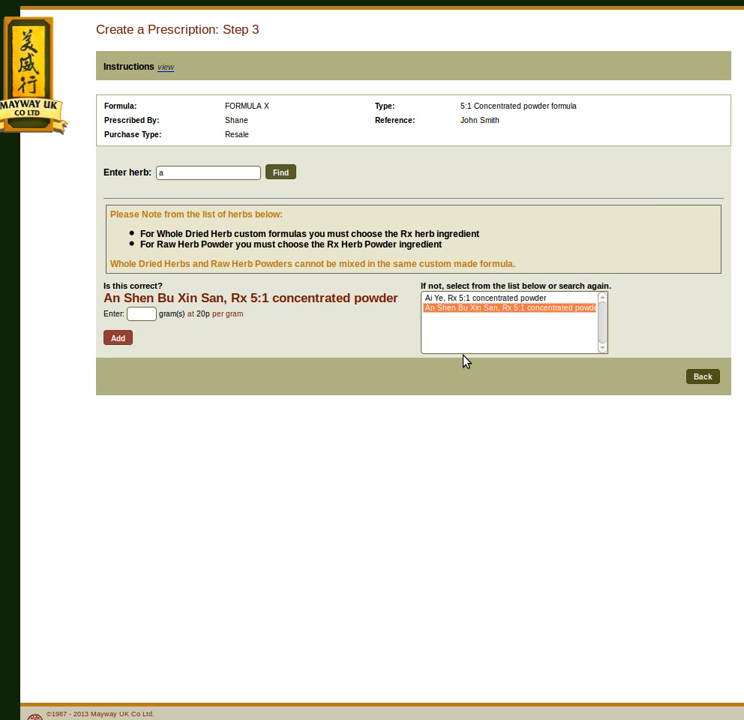
click(466, 299)
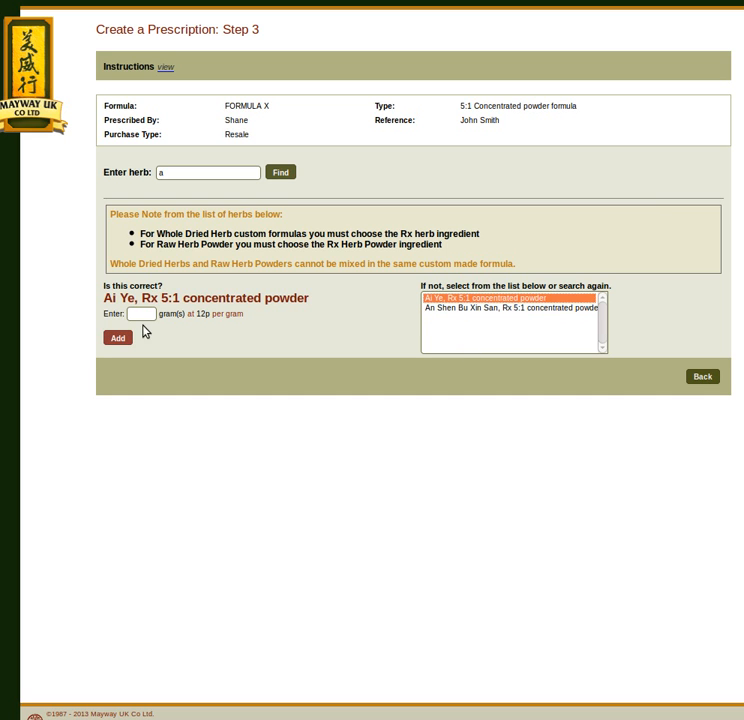
click(141, 313)
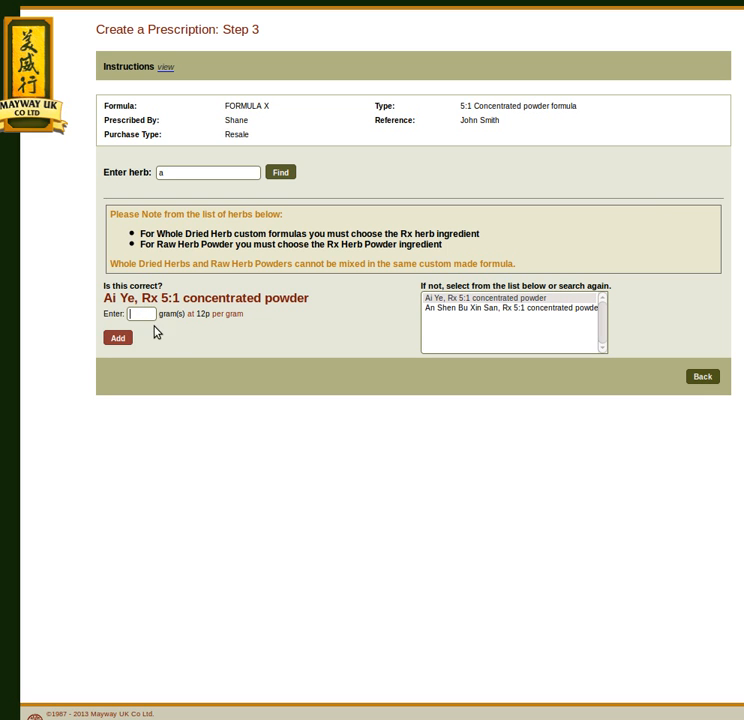
Step: Add Ai Ye at 10 grams to FORMULA X, then change its quantity to 5 grams
text(10)
click(262, 333)
click(118, 339)
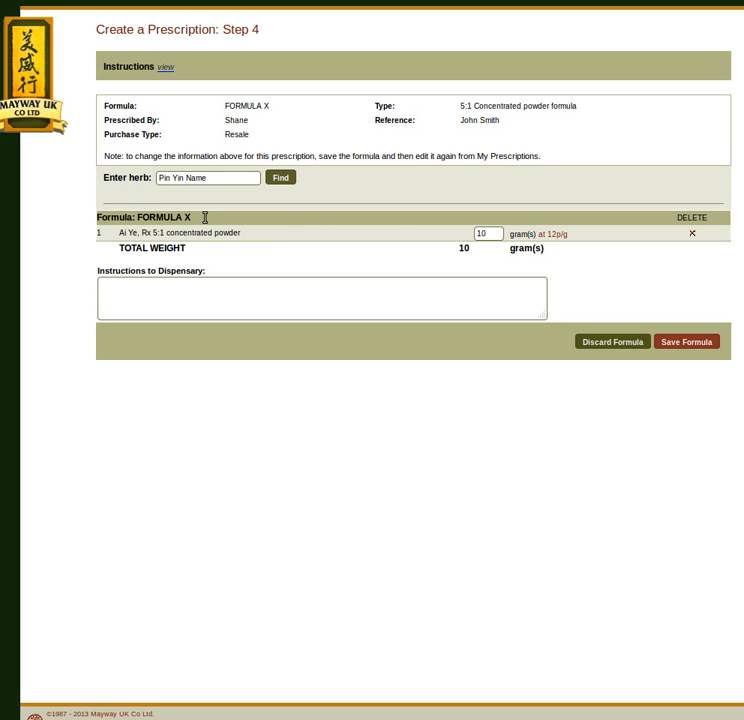
drag(493, 233, 460, 234)
text(5)
click(227, 177)
Step: Search 'zhi' and add Zhi Mu at 10 grams to FORMULA X
text(zhi)
click(282, 178)
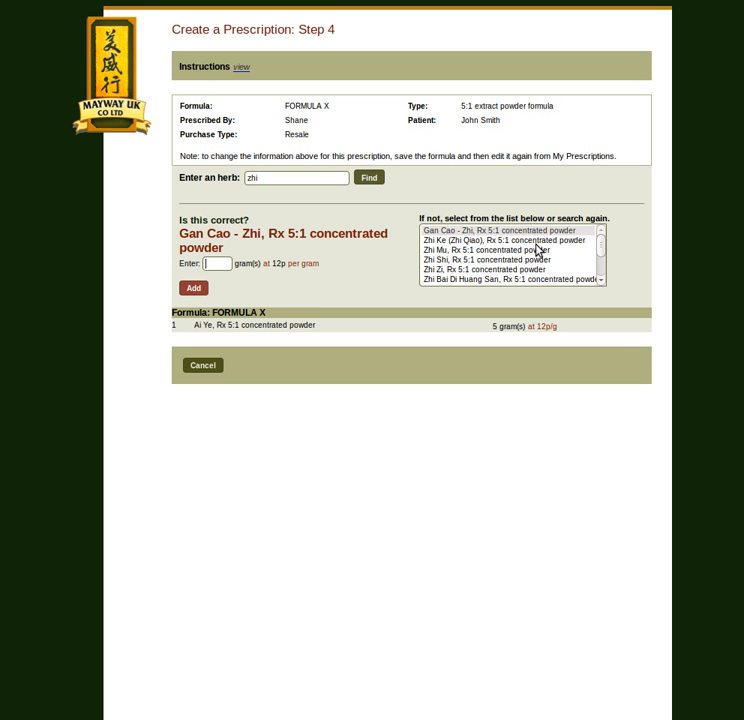
scroll(603, 261, down, 2)
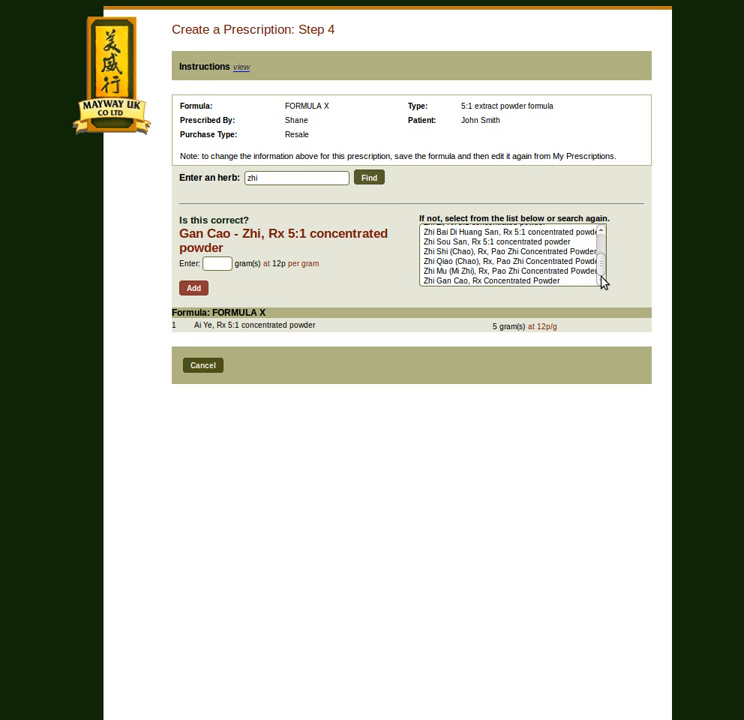
scroll(603, 232, up, 2)
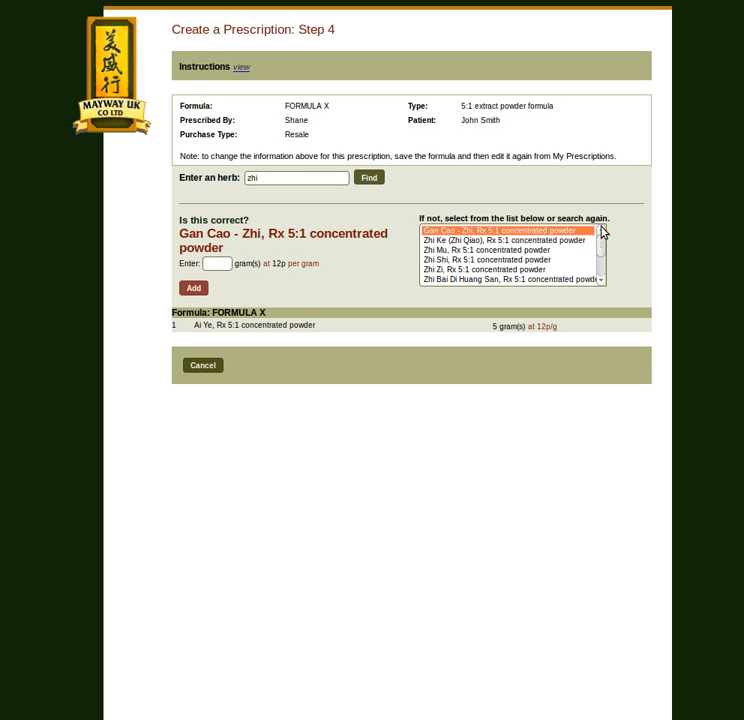
click(447, 249)
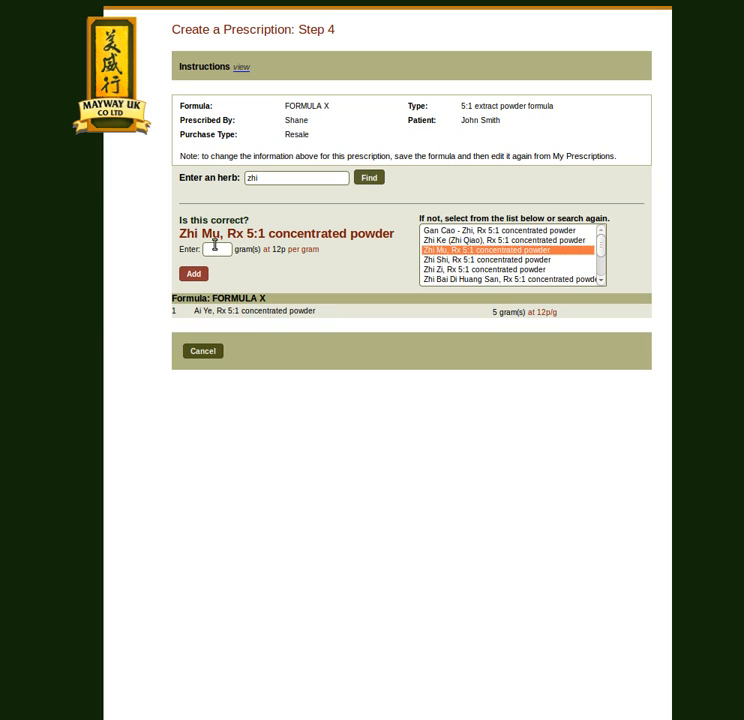
click(215, 249)
text(10)
click(195, 275)
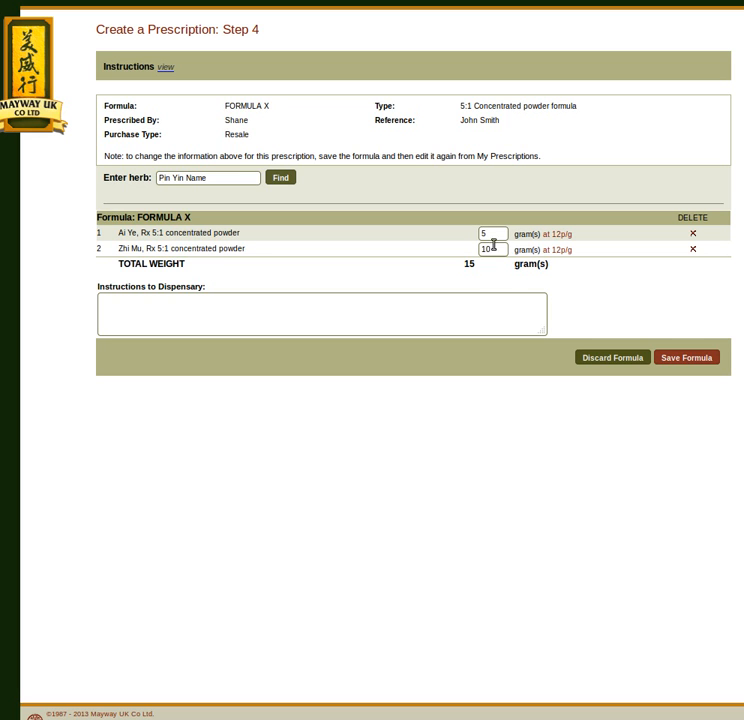
click(236, 183)
Step: Find Fa Ban Xia and add it to the formula at 15 grams
click(281, 179)
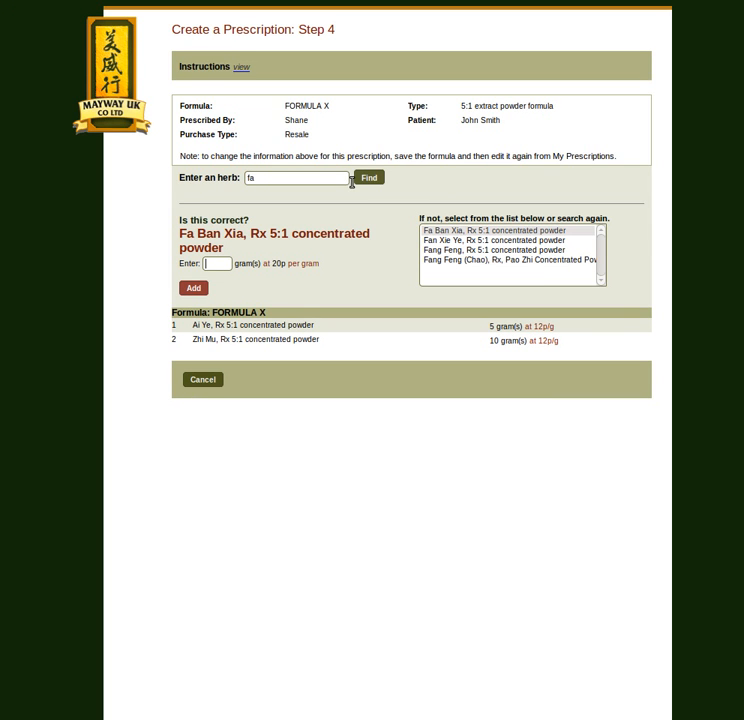
click(480, 231)
click(219, 264)
text(15)
click(281, 301)
click(196, 293)
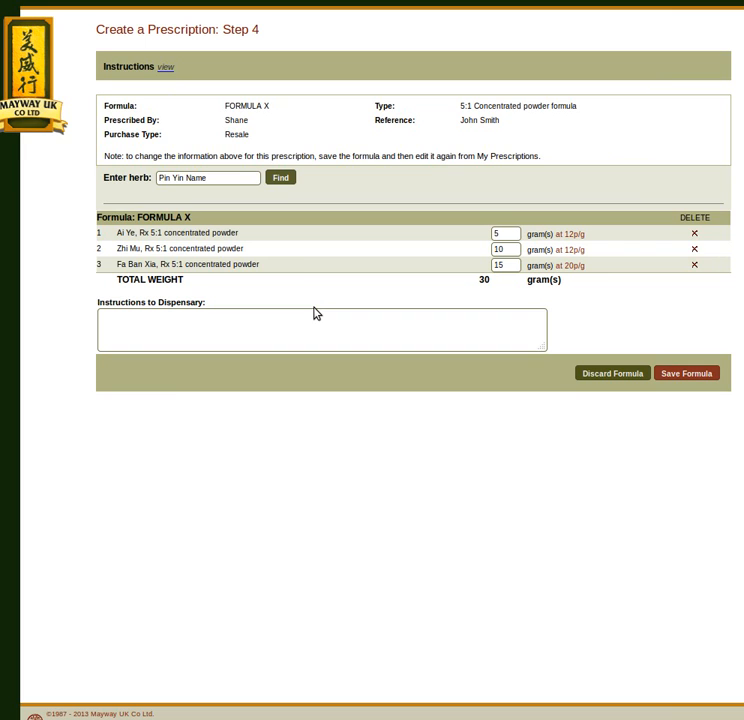
Step: Change Fa Ban Xia to 30 grams and Ai Ye to 25 grams, then save FORMULA X
click(506, 265)
key(ctrl+a)
text(30)
double_click(493, 233)
text(25)
click(213, 328)
click(697, 374)
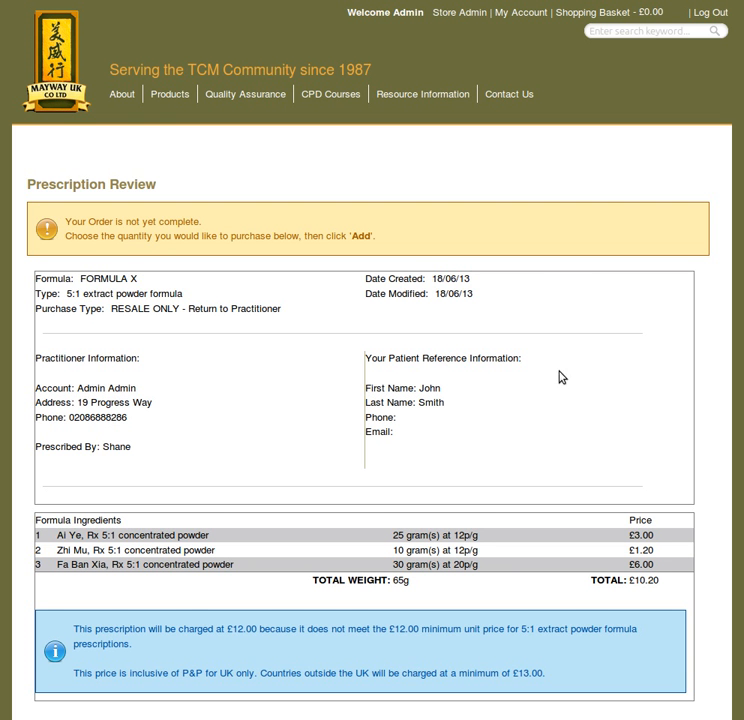
scroll(560, 420, down, 4)
scroll(561, 415, up, 2)
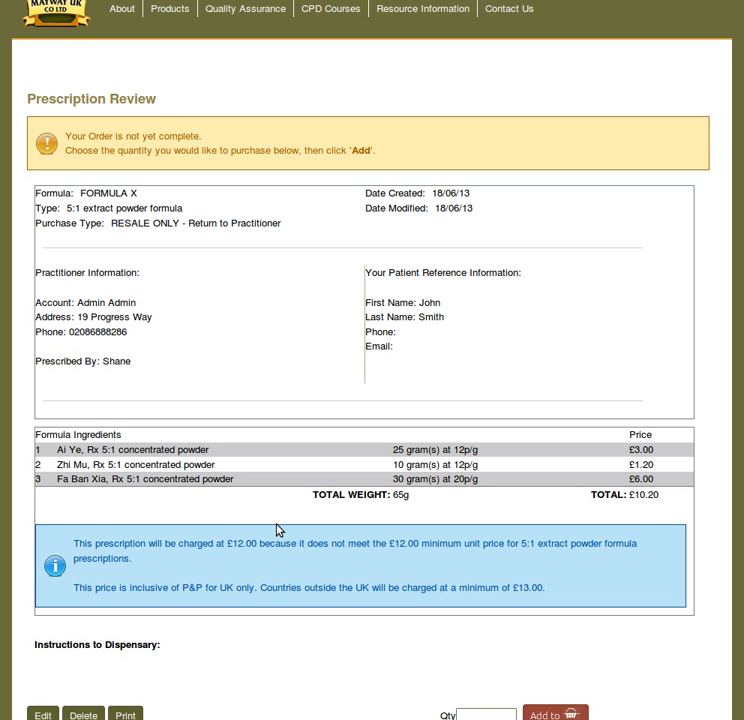
scroll(278, 535, down, 1)
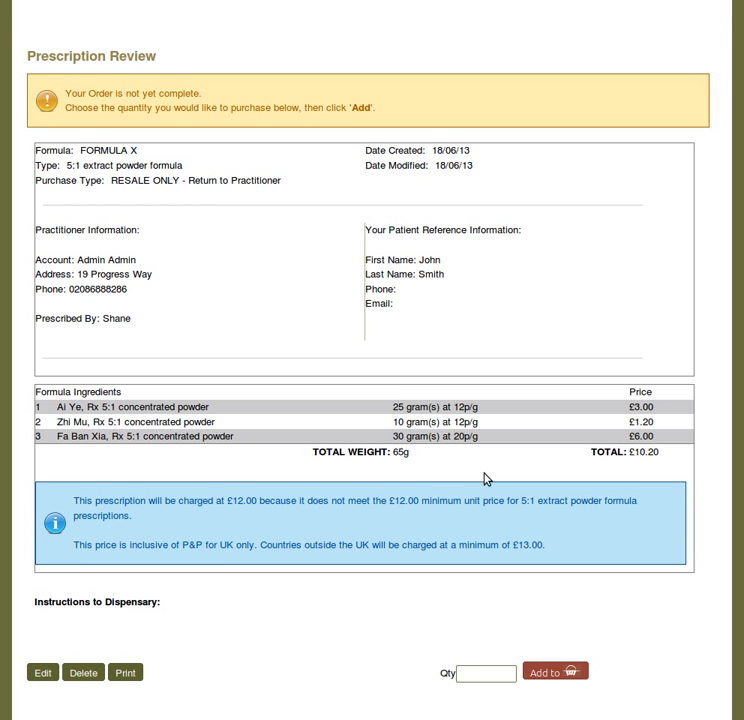
scroll(485, 479, down, 3)
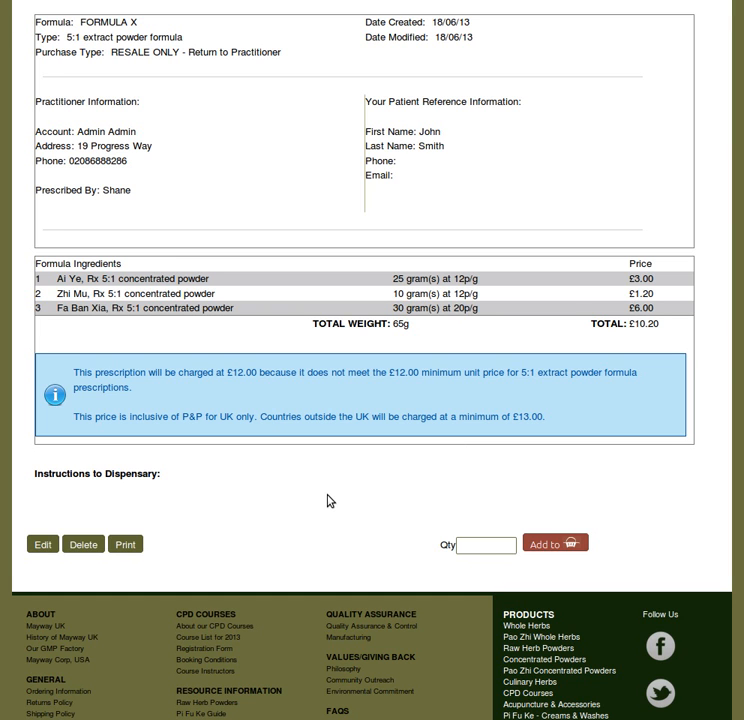
Step: Add one FORMULA X to the shopping basket at £12.00
click(482, 552)
text(1)
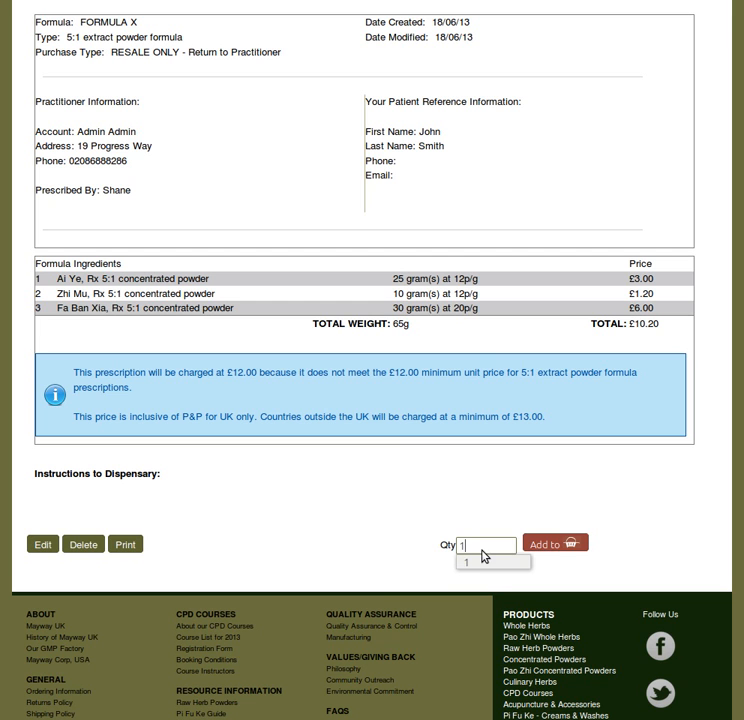
click(559, 546)
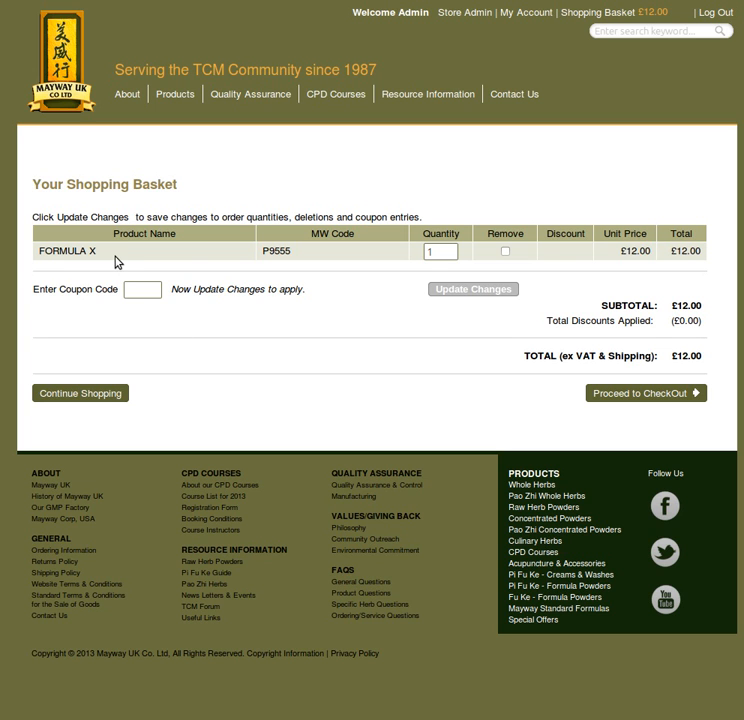
Step: Check the MW code P9555 in the basket and proceed to checkout
drag(261, 250, 292, 256)
click(292, 258)
click(651, 398)
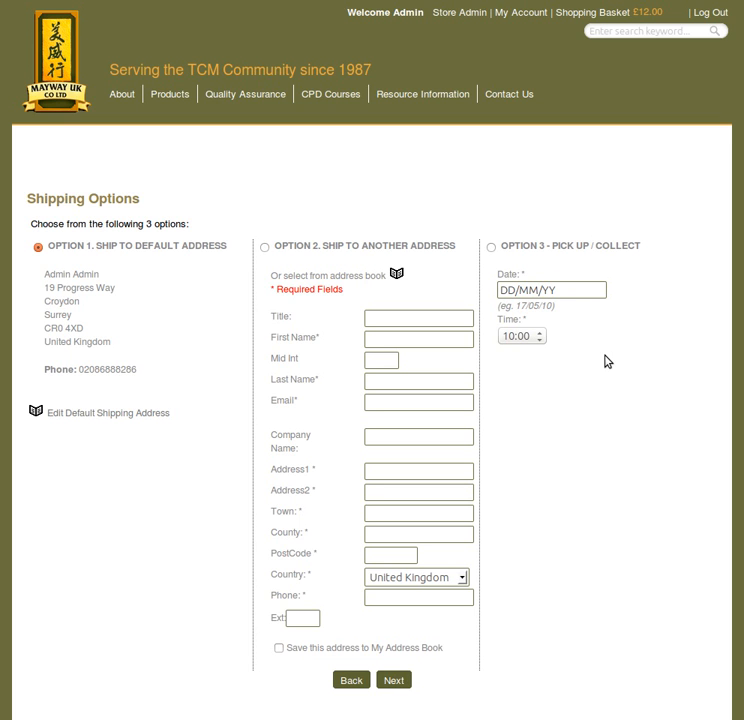
Step: Try the collection time and delivery choices, then settle on shipping to the default address
click(530, 337)
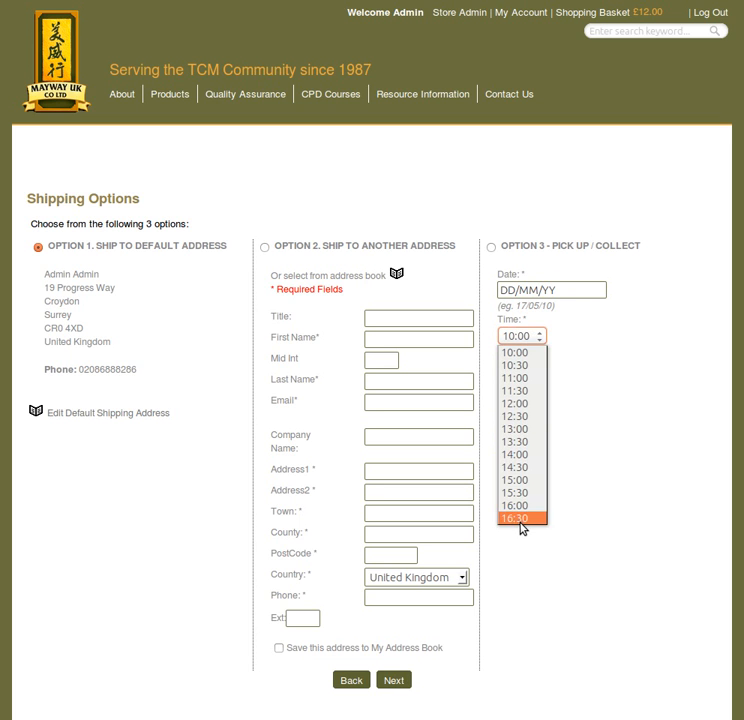
click(585, 340)
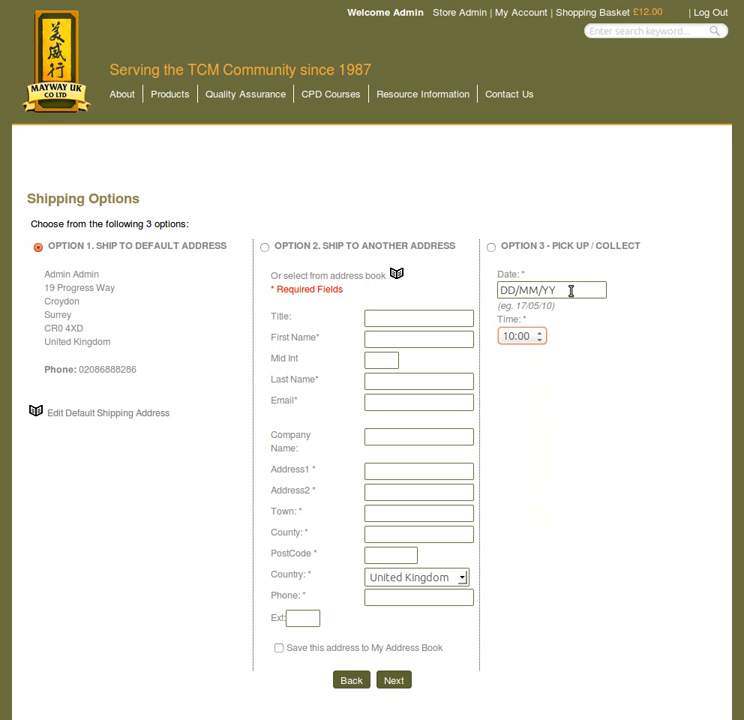
drag(570, 290, 495, 292)
key(BackSpace)
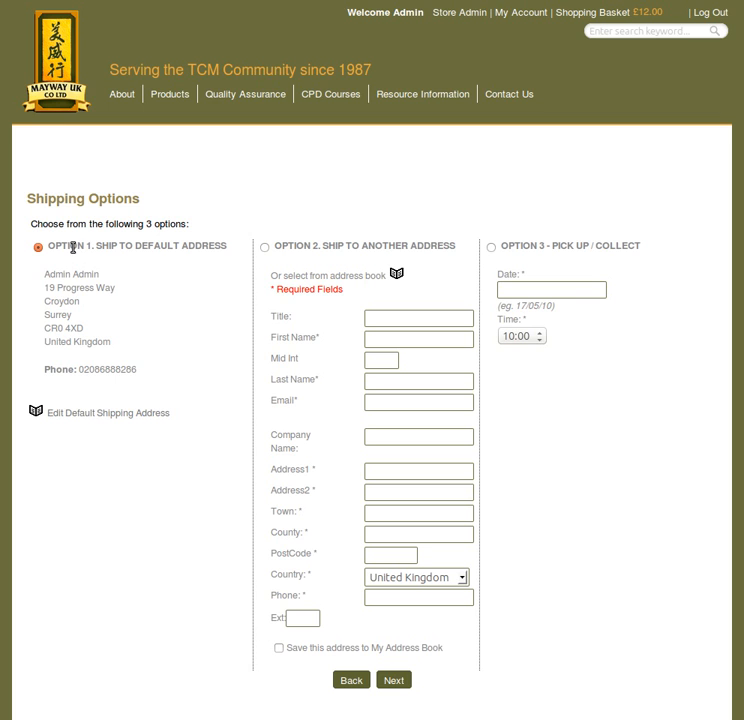
click(267, 251)
click(490, 250)
click(263, 248)
click(38, 249)
Step: Keep Royal Mail First Class postage at £3.00 and move on to payment
scroll(170, 363, down, 3)
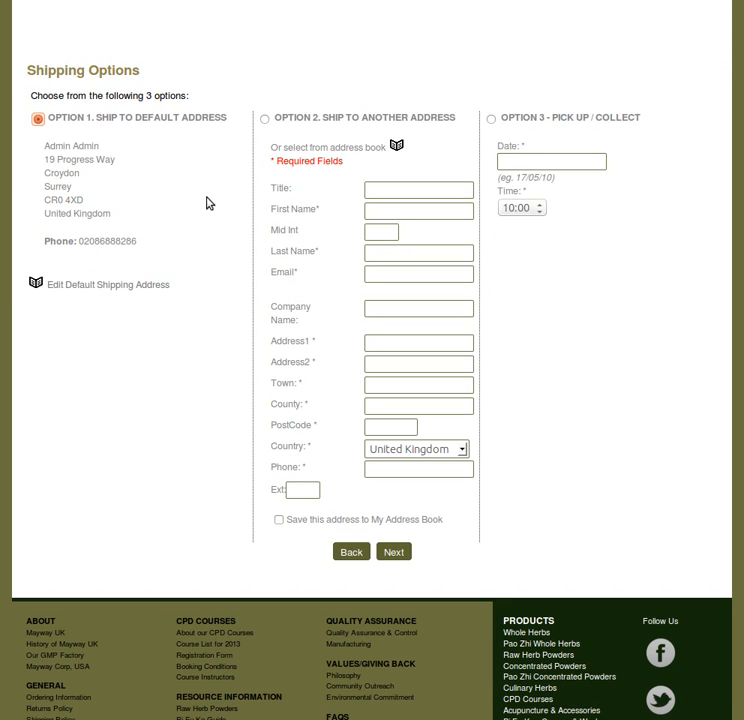
click(395, 558)
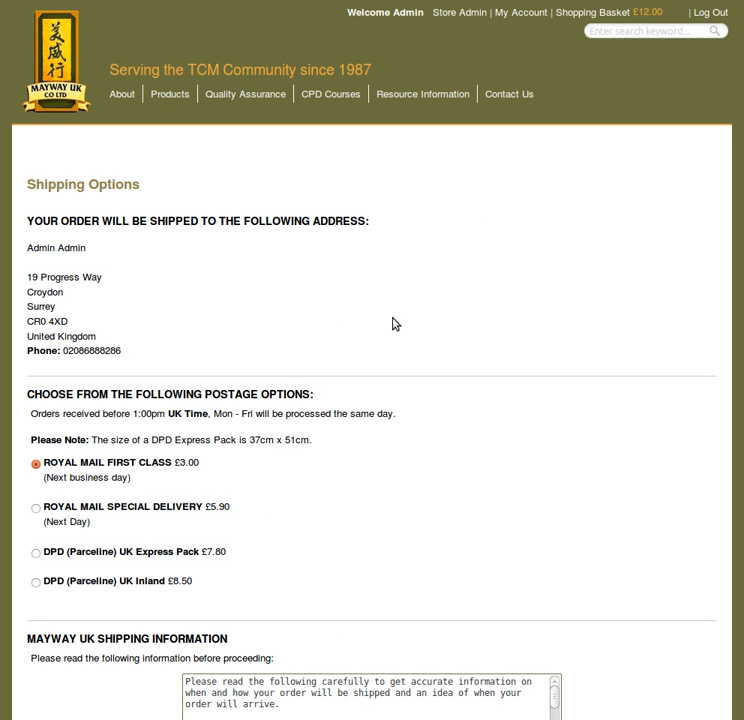
scroll(307, 456, down, 2)
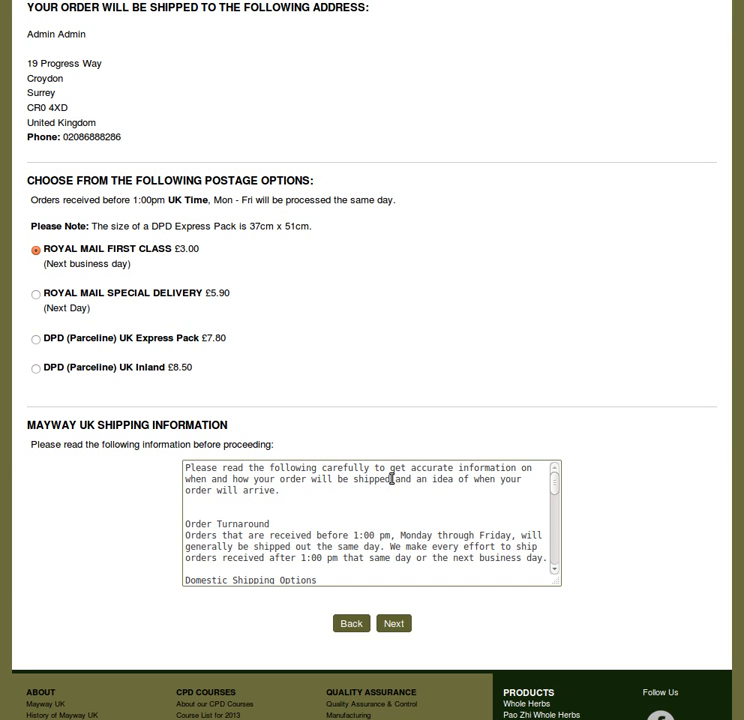
click(393, 624)
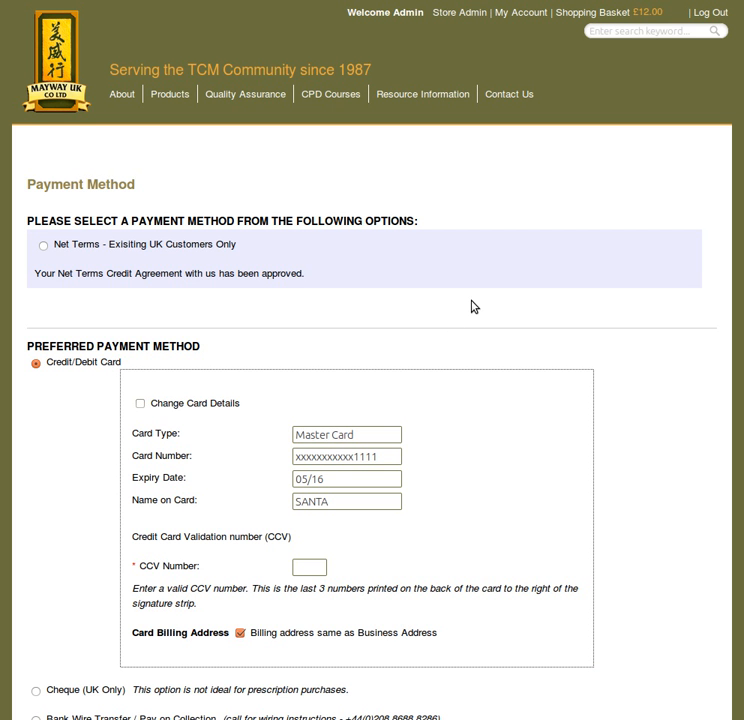
Step: Toggle payment to Bank Wire Transfer and back to Credit/Debit Card, then try continuing
scroll(473, 307, down, 3)
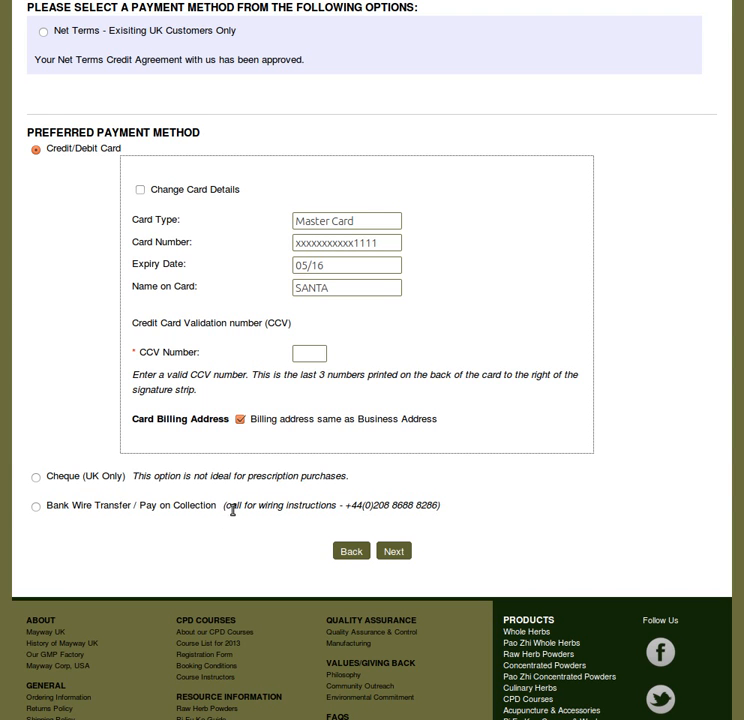
click(36, 508)
click(35, 150)
click(399, 557)
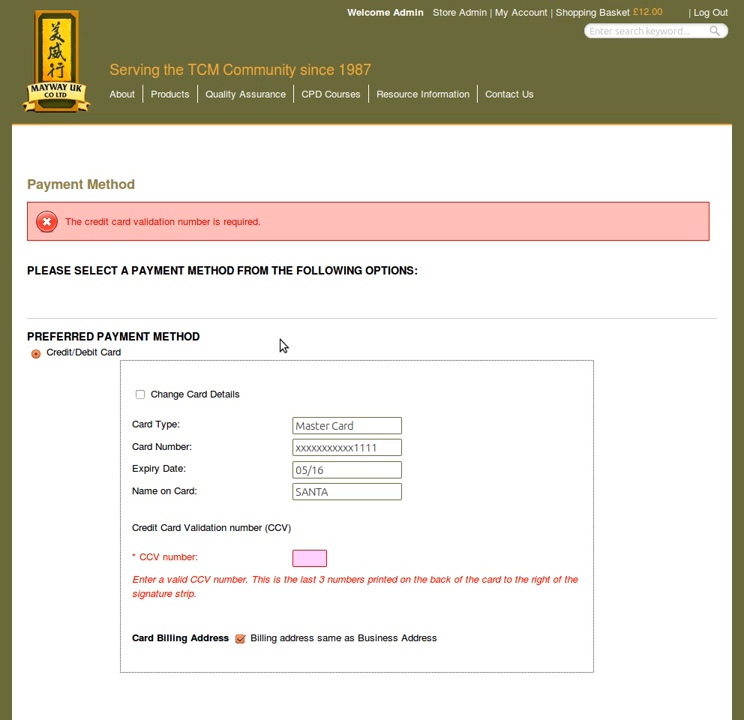
Step: Enter the three-digit CCV number flagged as missing
click(309, 558)
text(123)
scroll(369, 588, down, 3)
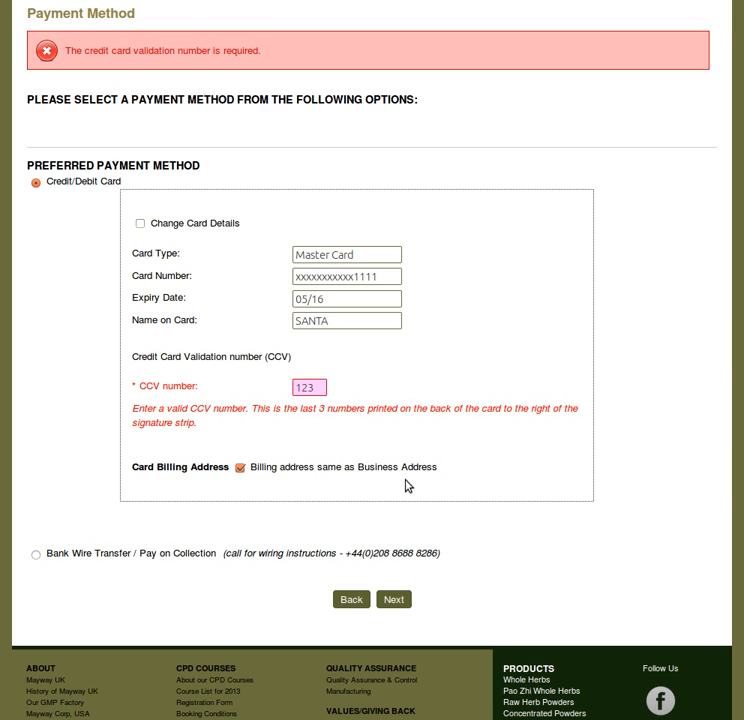
Step: Continue to order confirmation and review the FORMULA X order totalling £15.60
click(394, 600)
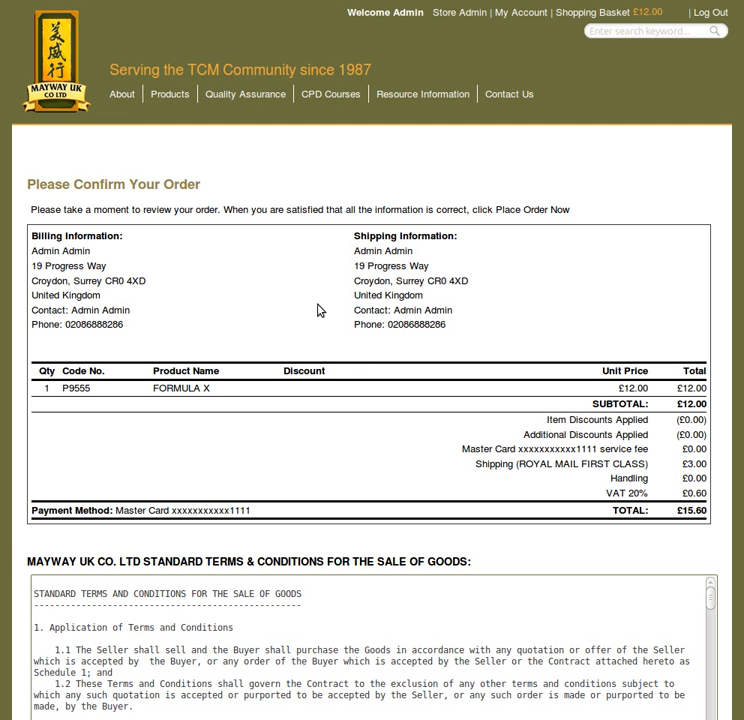
scroll(318, 251, down, 1)
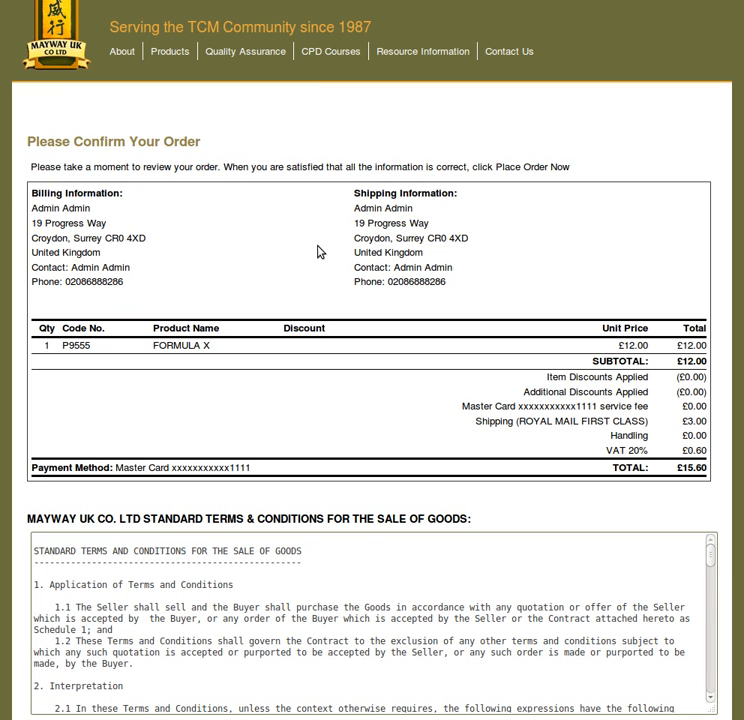
scroll(318, 251, down, 3)
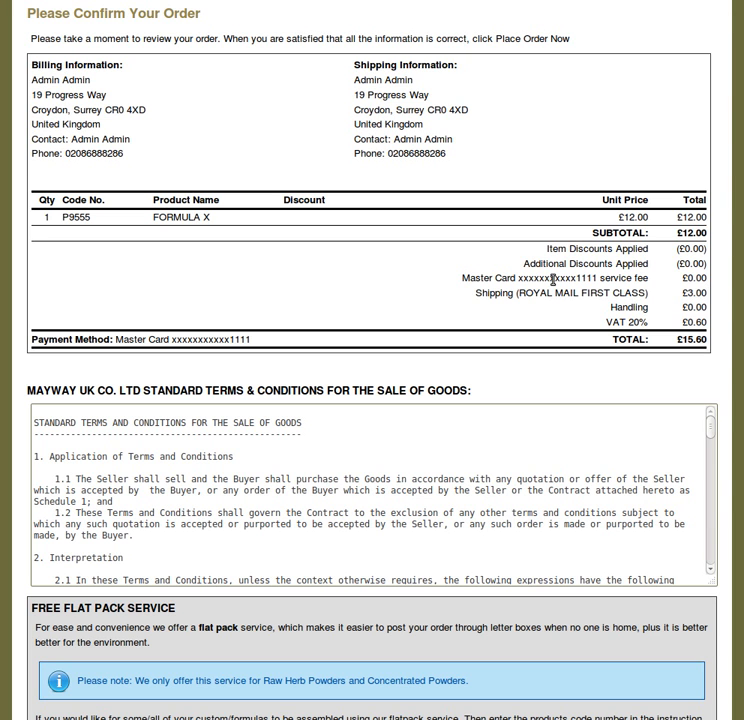
scroll(552, 280, down, 5)
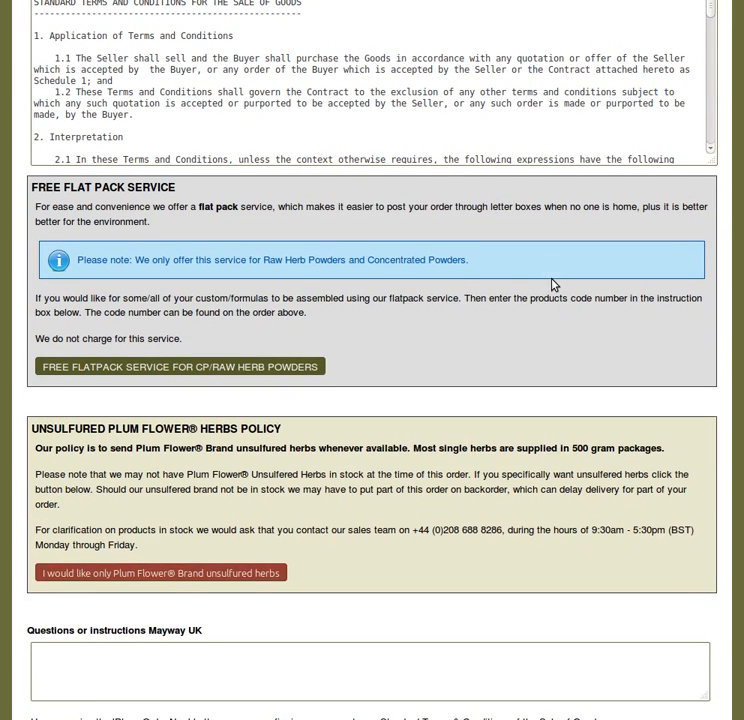
scroll(262, 370, down, 1)
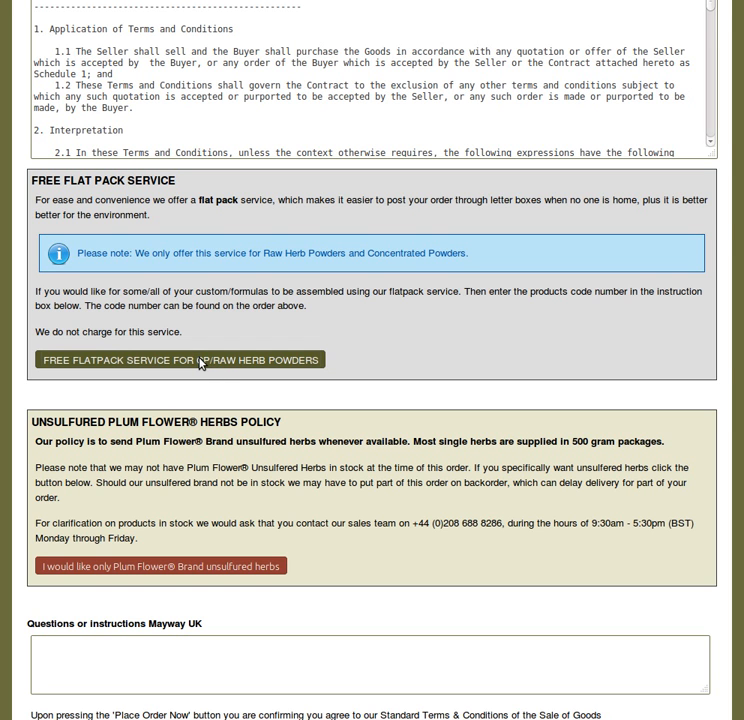
scroll(293, 504, up, 6)
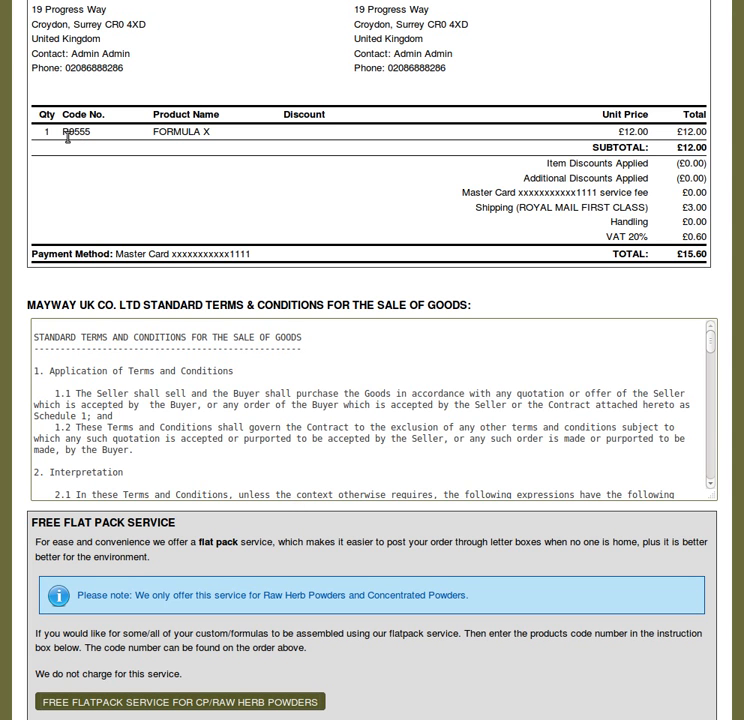
scroll(316, 361, down, 5)
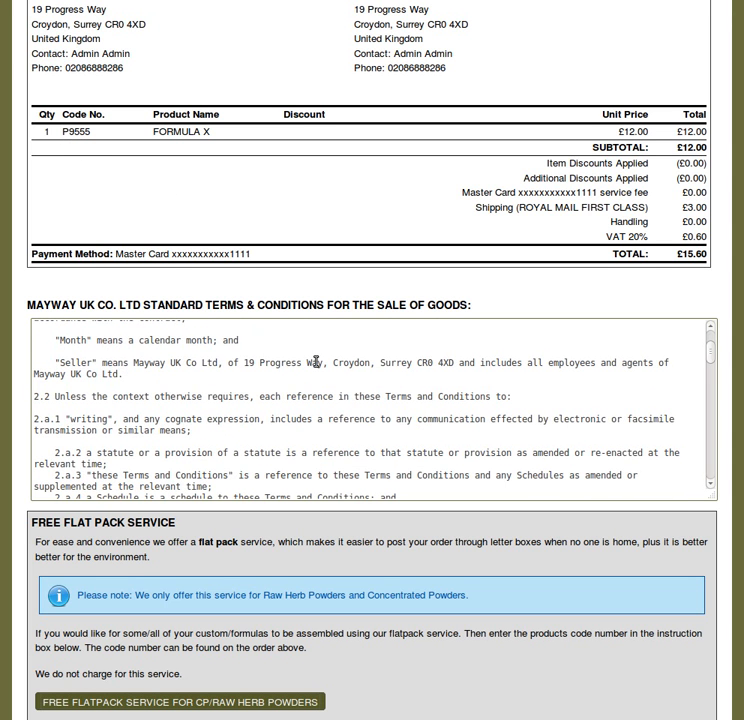
scroll(337, 661, down, 4)
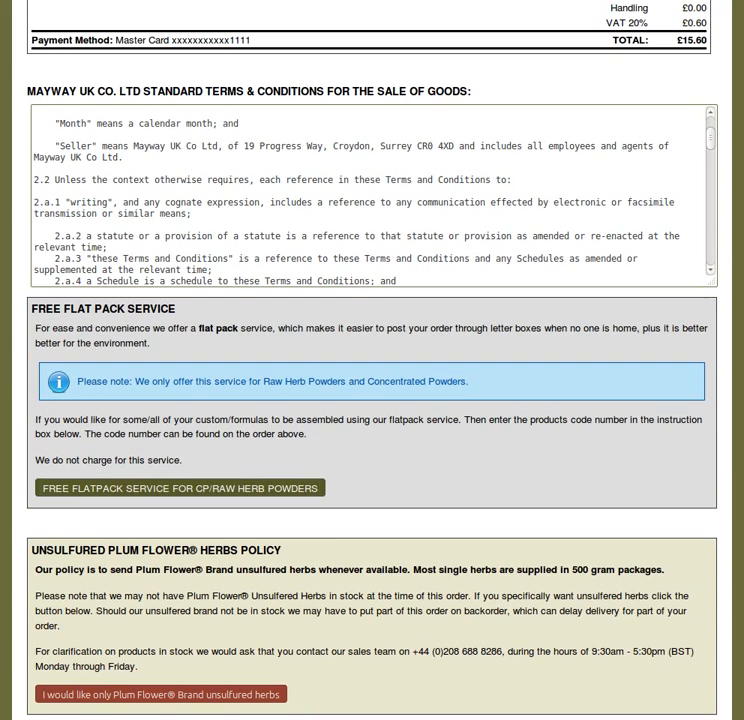
scroll(244, 525, down, 5)
Step: Add p9555 to the flatpack note, request Plum Flower unsulfured herbs only, and place the order
click(266, 521)
text(p95)
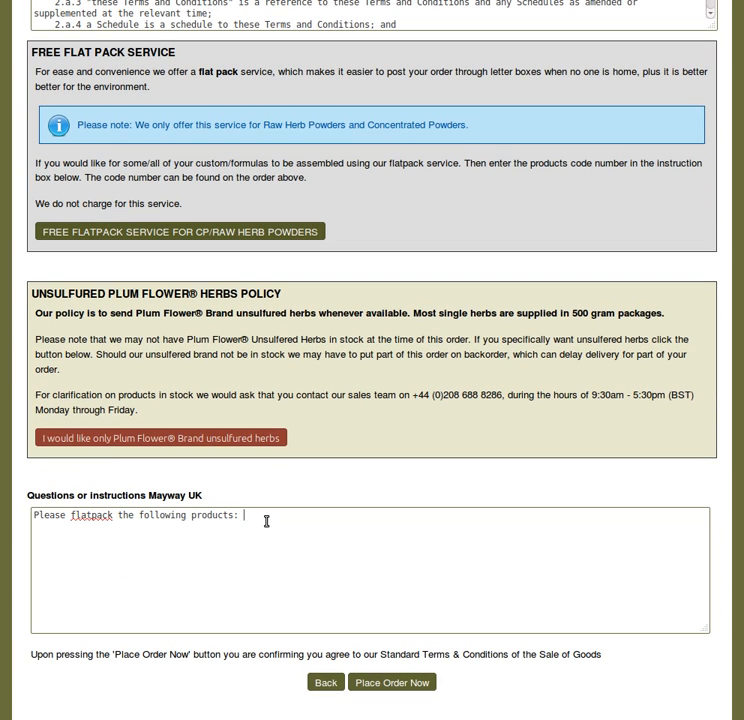
text(55)
click(206, 436)
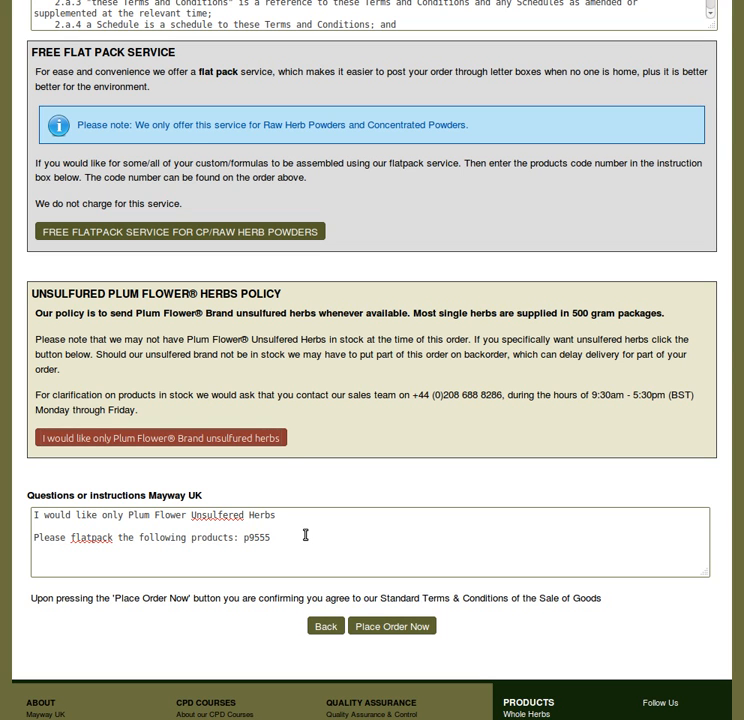
click(381, 629)
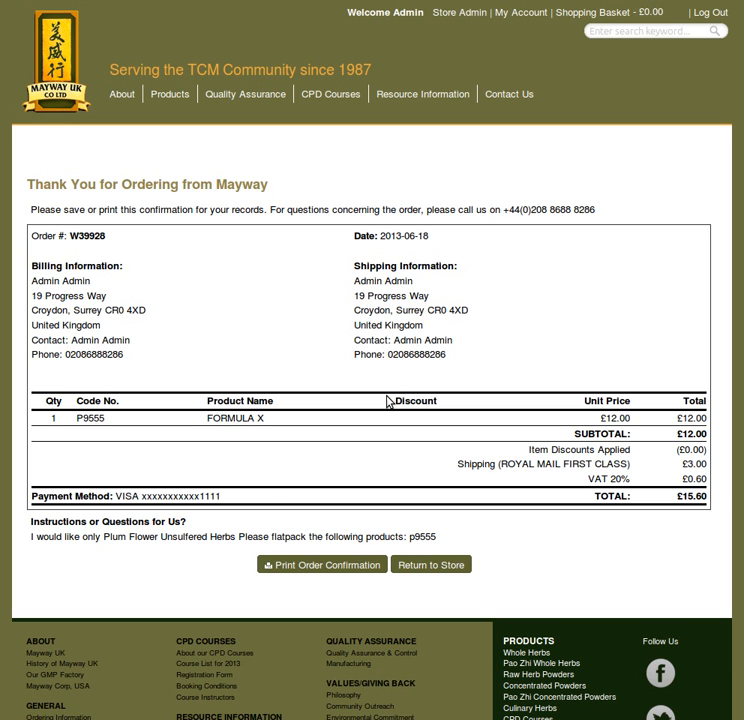
Step: Open the printable confirmation of the £15.60 FORMULA X order, then close it
click(316, 566)
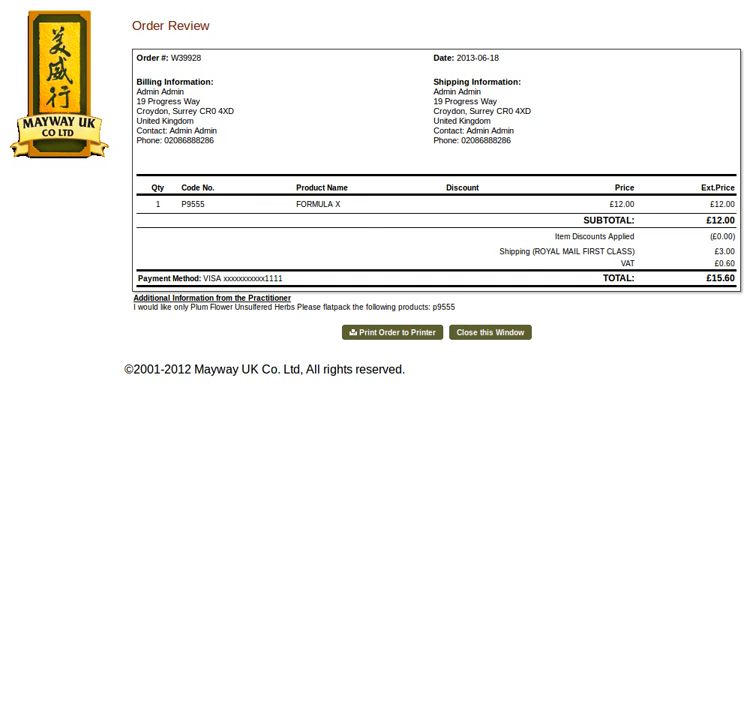
key(ctrl+w)
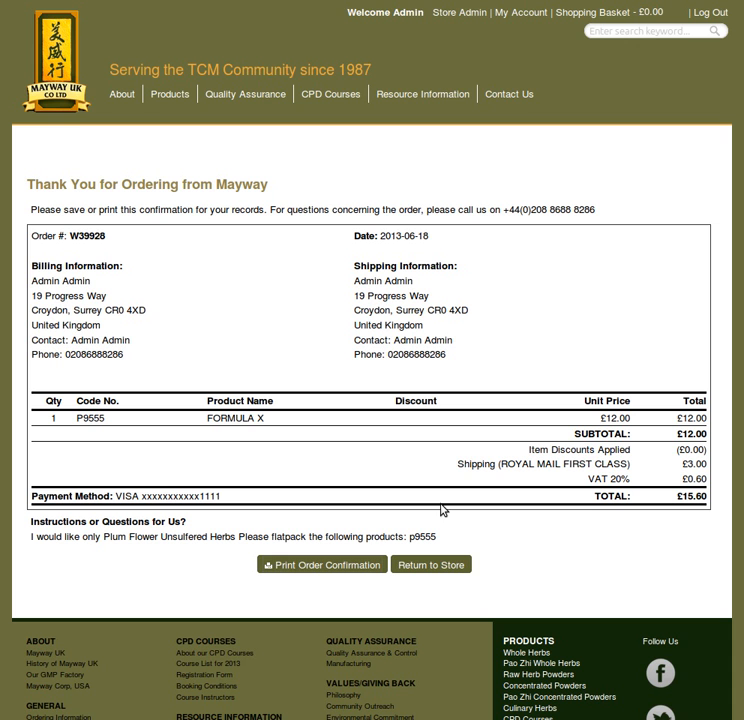
Step: Open the newest £15.60 order from My Account's Order History, then return to account home
click(519, 14)
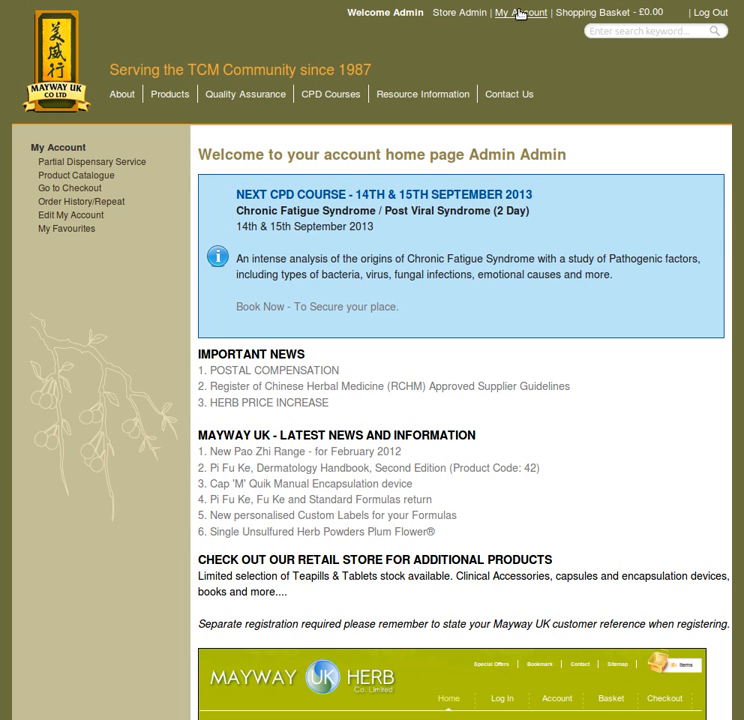
click(85, 205)
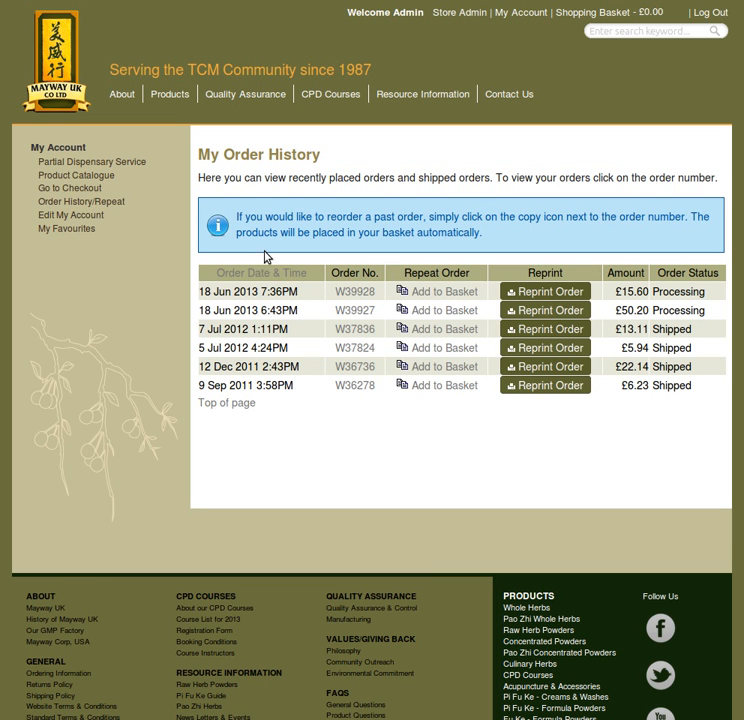
drag(204, 291, 711, 294)
click(661, 306)
click(351, 300)
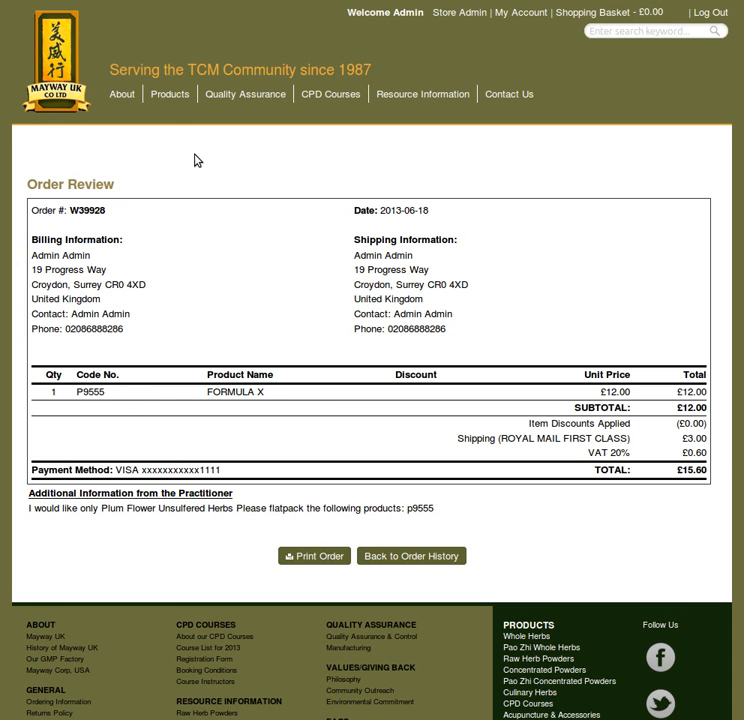
click(514, 13)
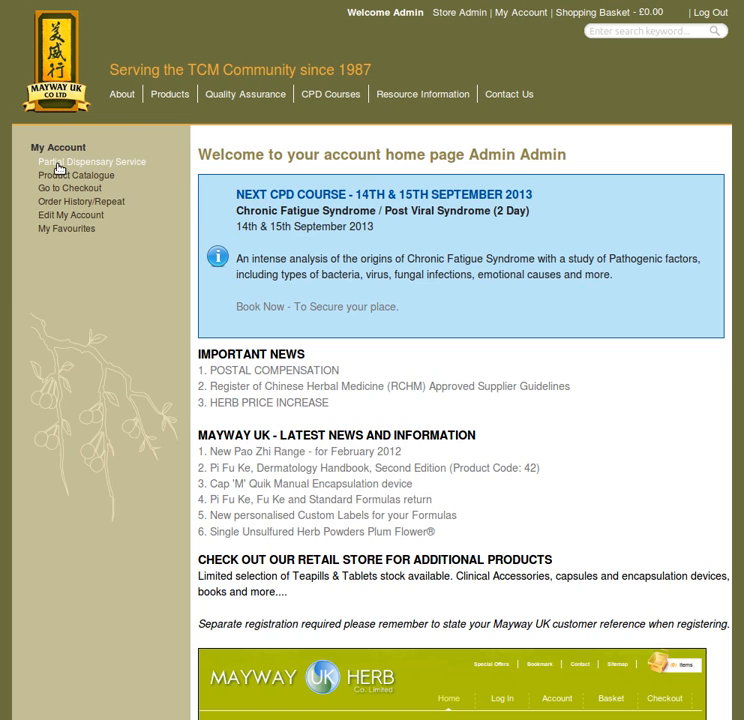
Step: Open FORMULA X from the Partial Dispensary Service list and add quantity 1 to the basket
click(59, 162)
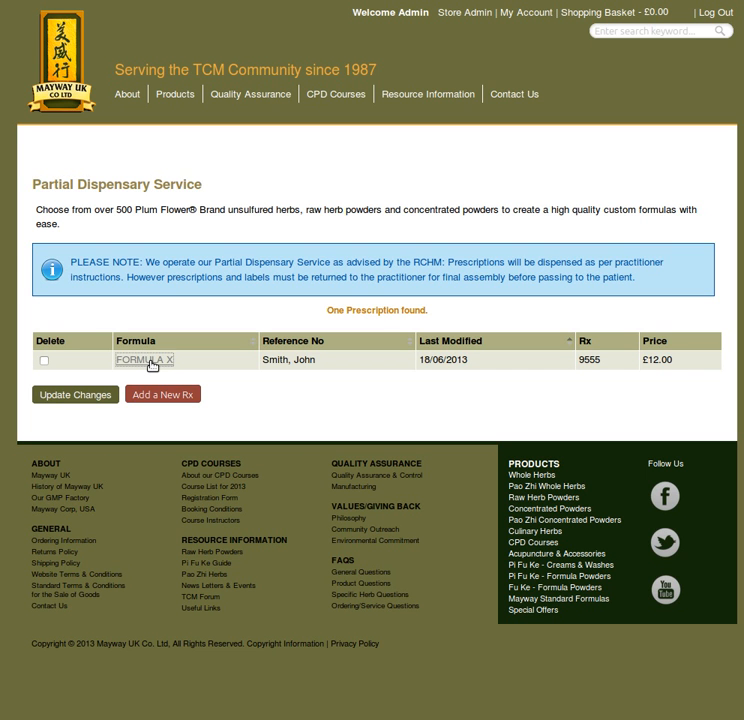
click(152, 362)
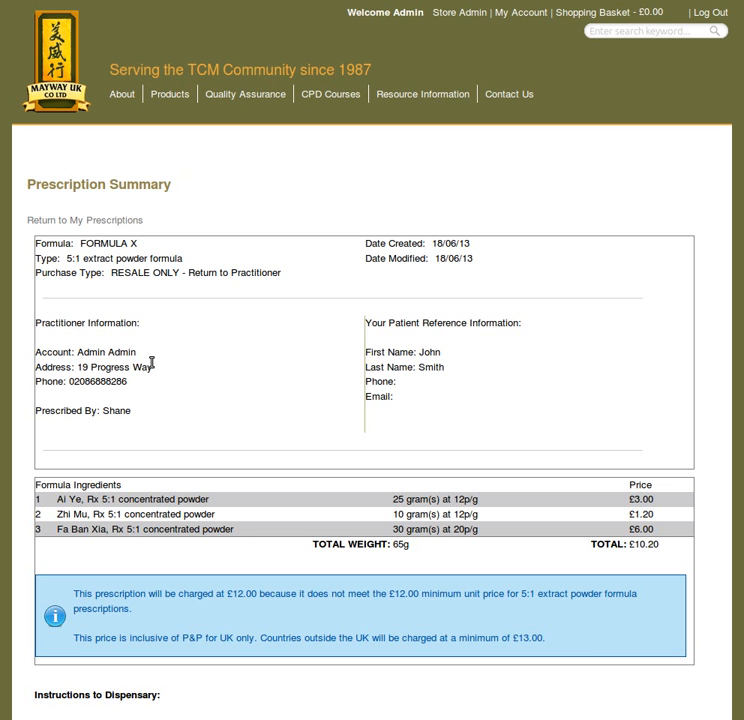
scroll(211, 355, down, 3)
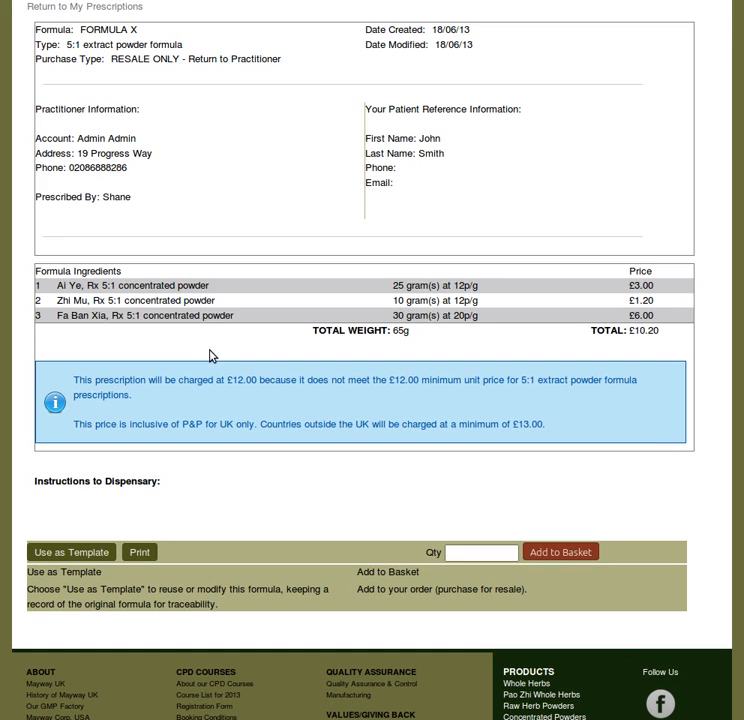
scroll(211, 355, up, 1)
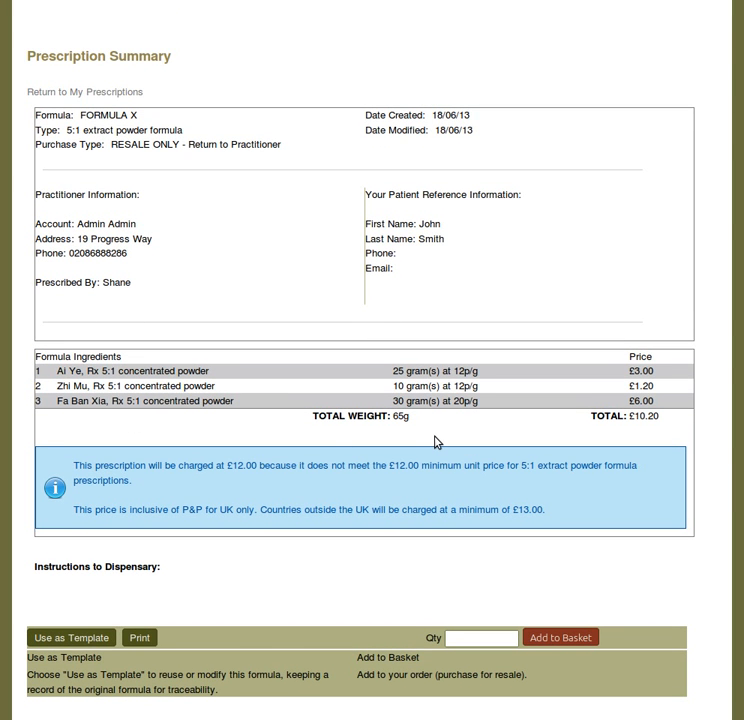
click(483, 640)
text(1)
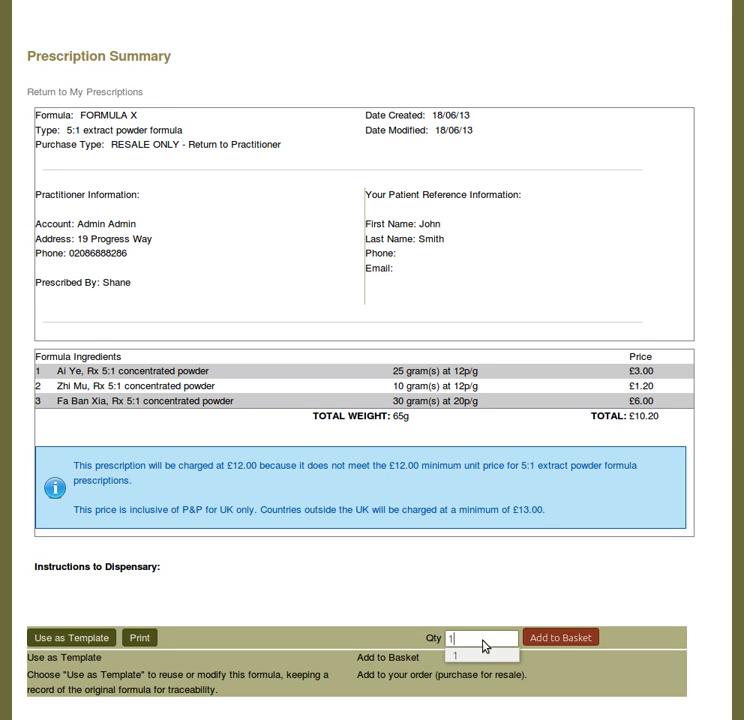
click(578, 643)
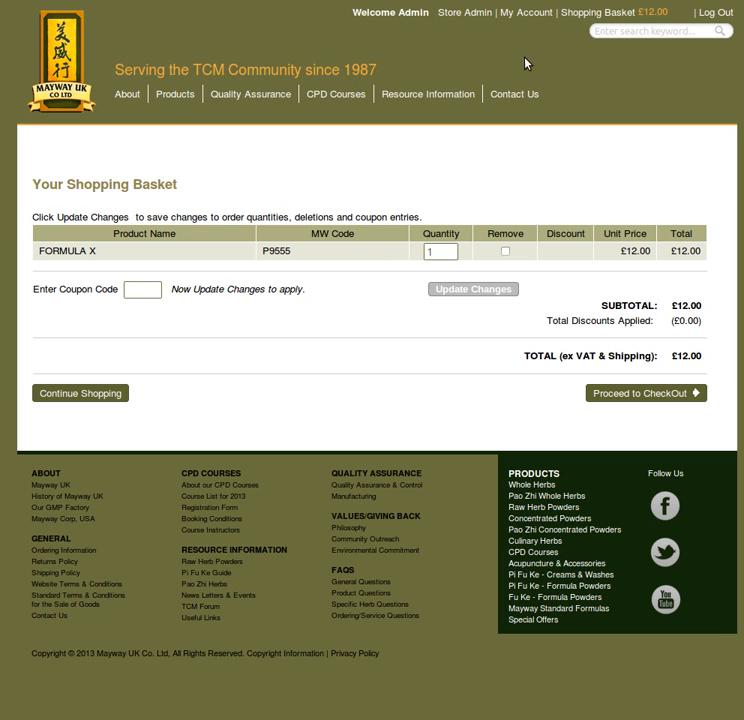
Step: Open FORMULA X from My Account's saved prescriptions and use it as a template
click(531, 13)
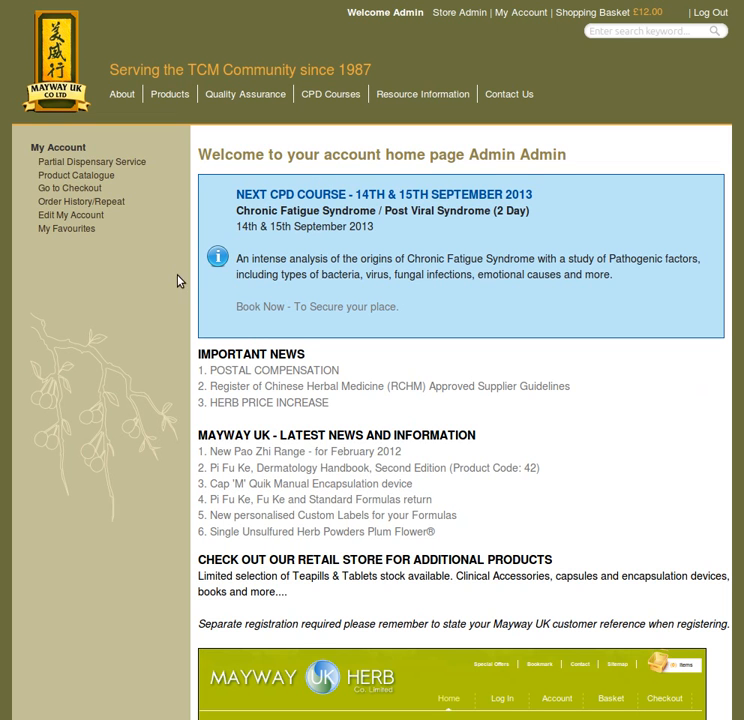
click(123, 162)
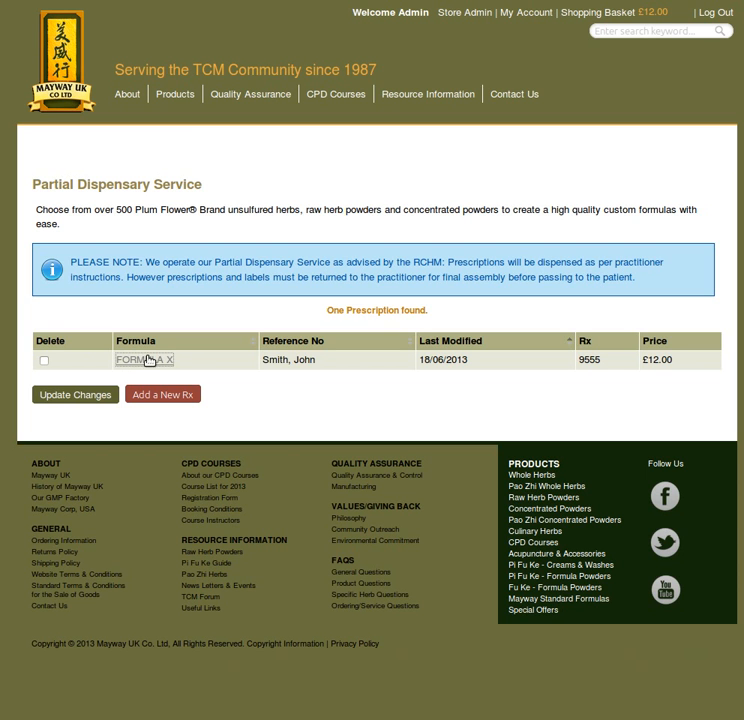
click(375, 349)
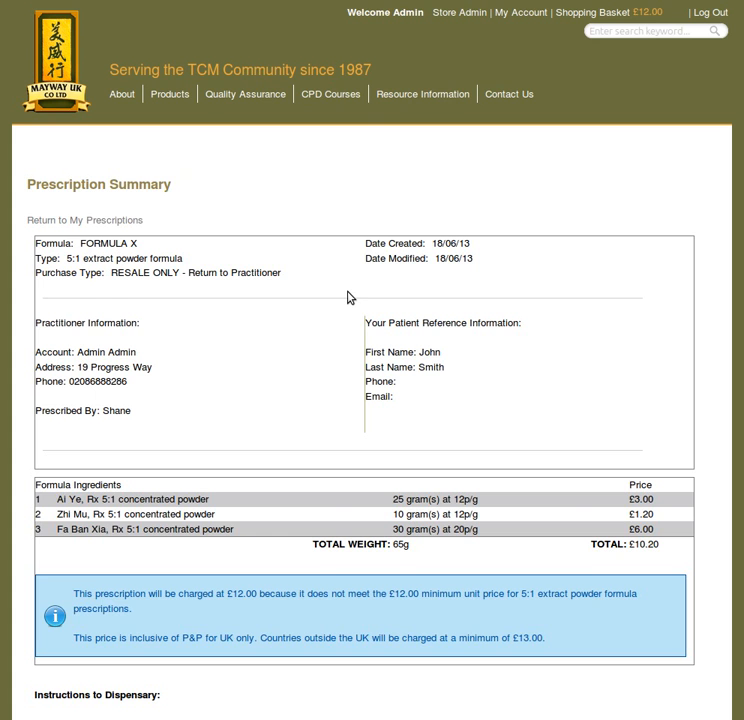
scroll(349, 299, down, 4)
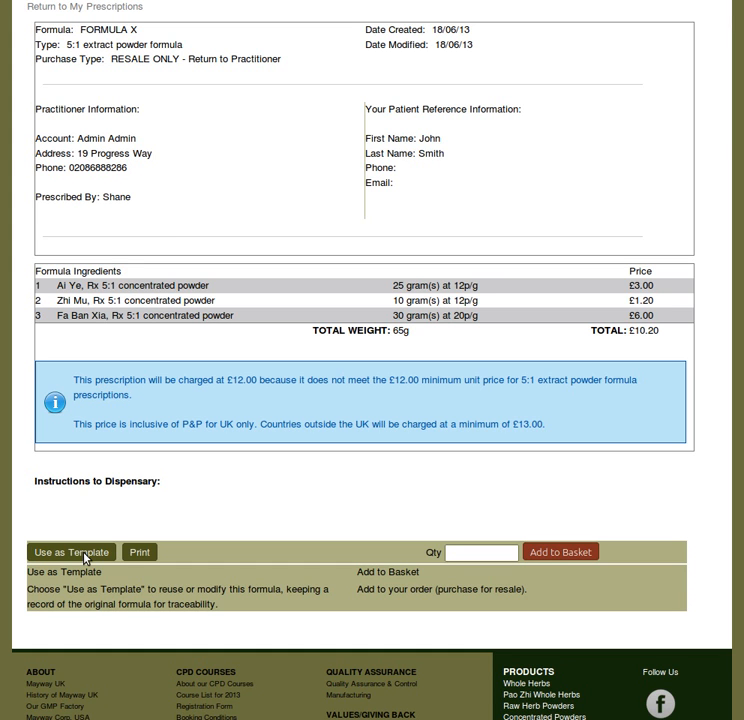
click(85, 557)
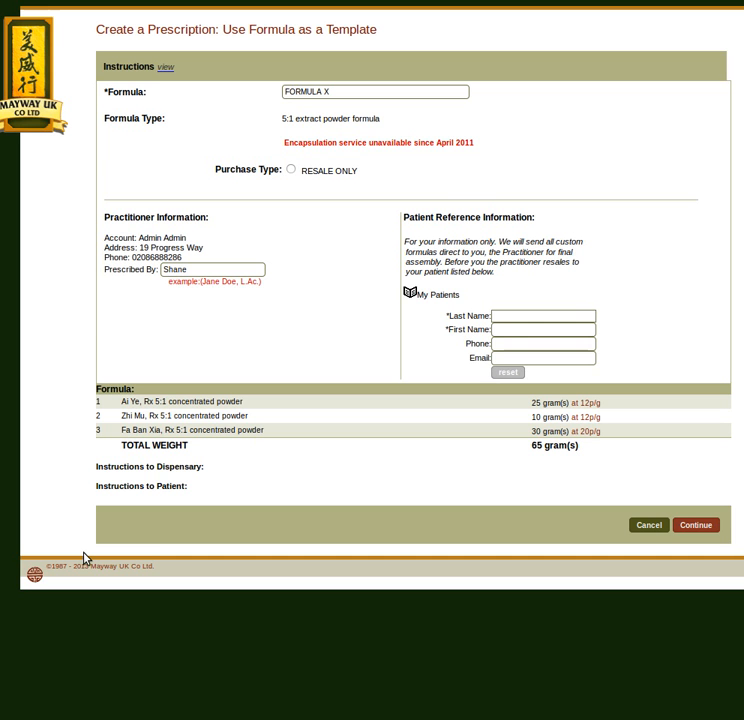
Step: Name the formula FORMULA X2, mark it Resale Only, and assign the existing patient
click(349, 98)
text(2)
click(291, 170)
click(524, 319)
text(BLOG)
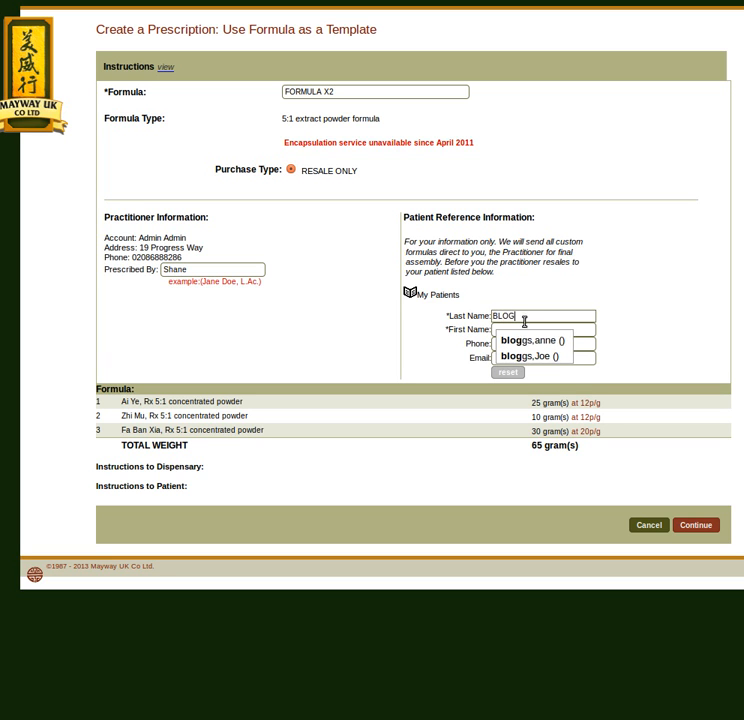
click(537, 342)
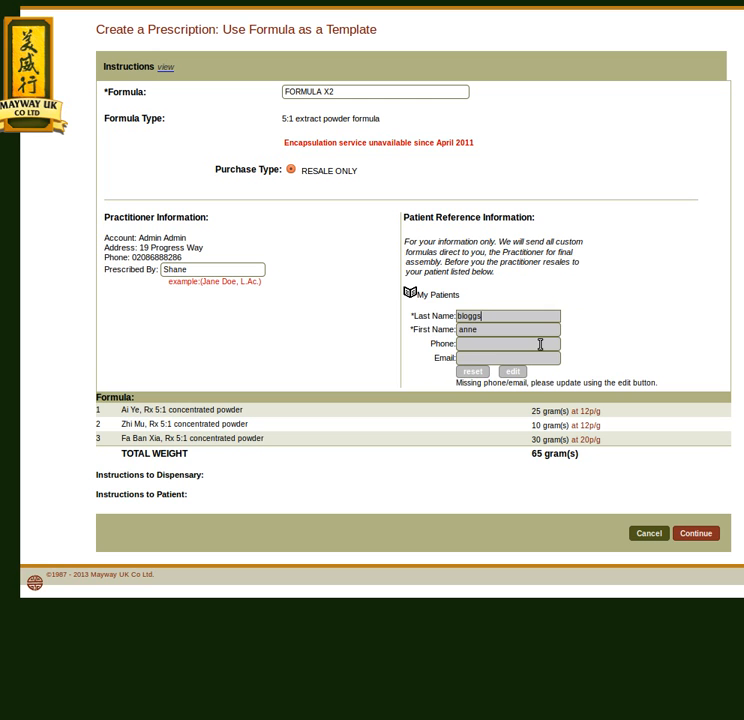
click(698, 535)
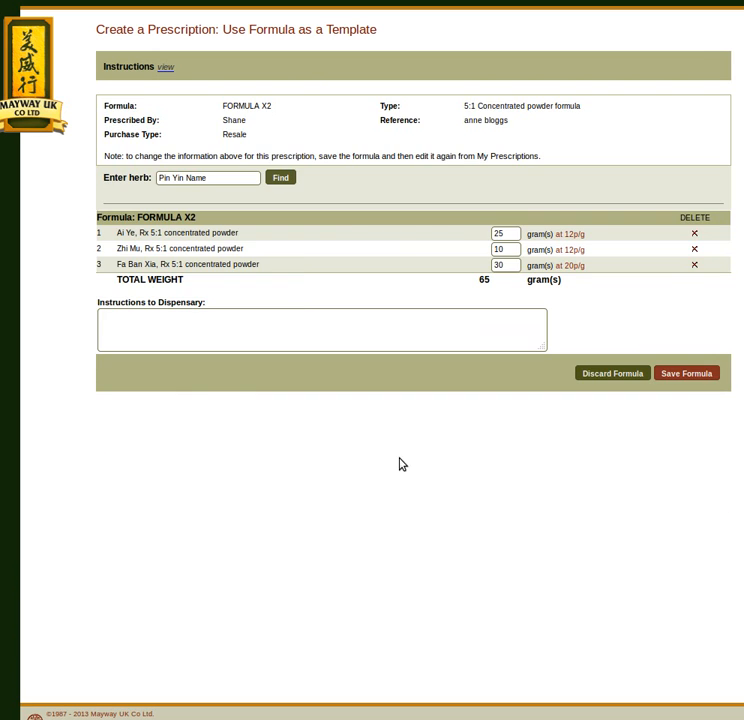
Step: Change Ai Ye to 35 g and Fa Ban Xia to 25 g
drag(510, 234, 482, 234)
text(35)
drag(507, 249, 473, 266)
text(25)
Step: Search herbs for 'ER' and add 10 g of Er Cha to the formula
click(221, 181)
text(D)
key(BackSpace)
text(ER)
click(221, 182)
click(275, 180)
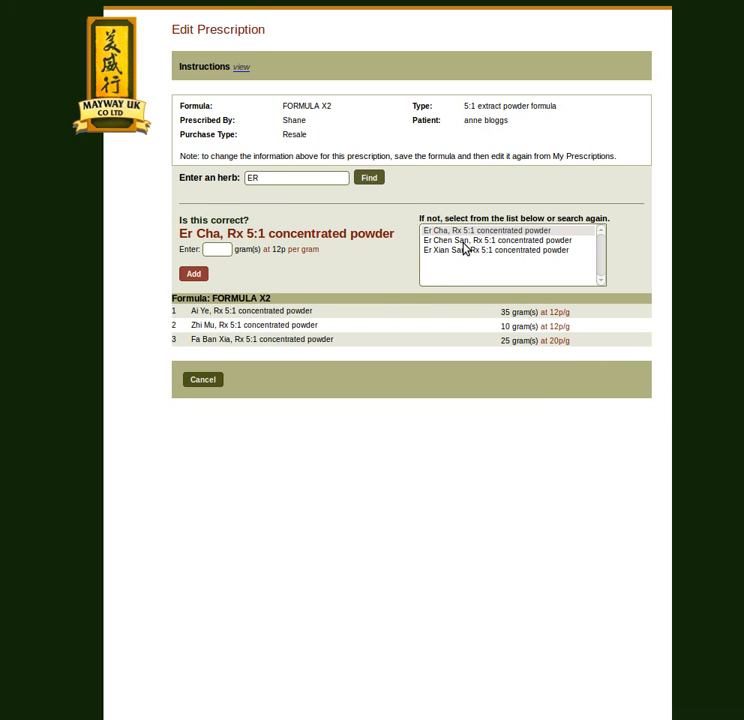
click(460, 233)
click(220, 249)
text(19)
key(BackSpace)
text(0)
click(190, 273)
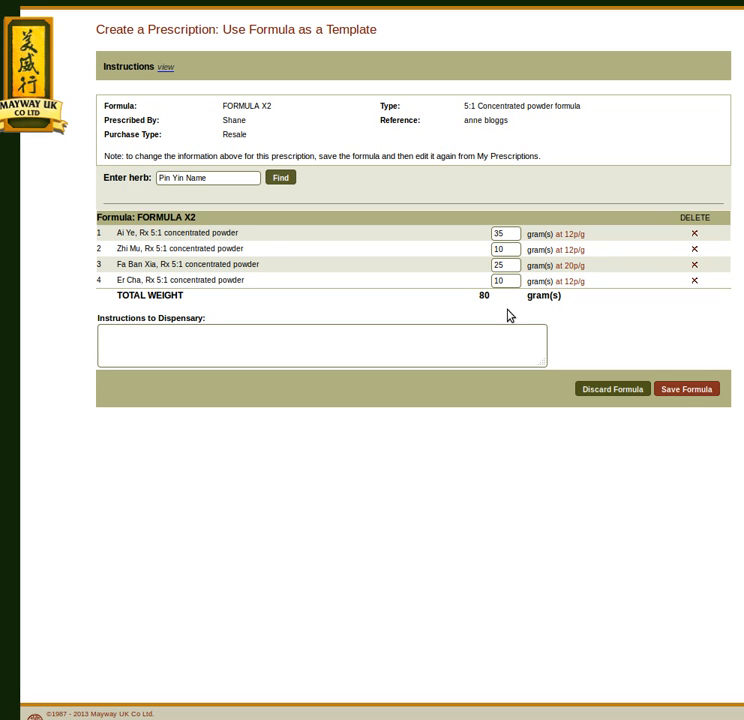
Step: Save FORMULA X2 and add it to the basket with quantity 1
click(688, 392)
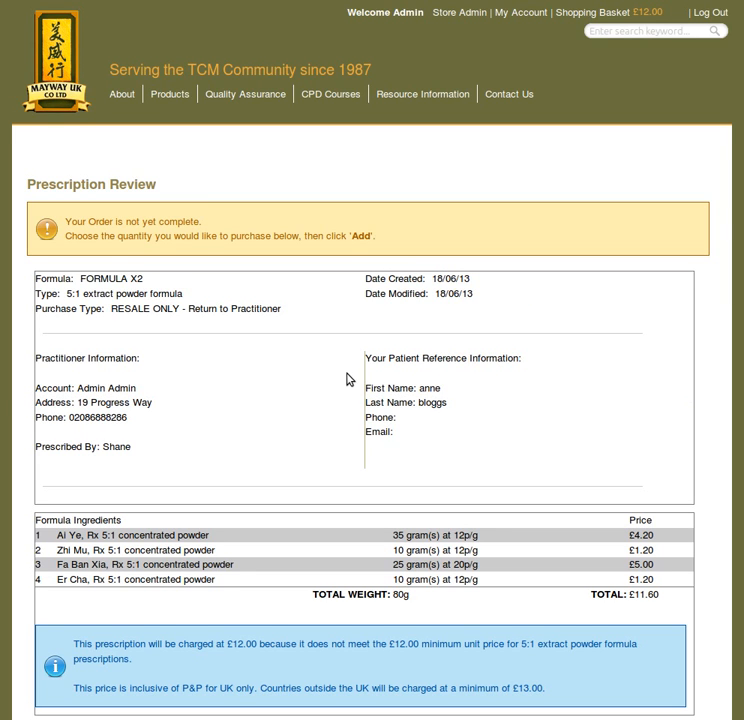
scroll(347, 379, down, 3)
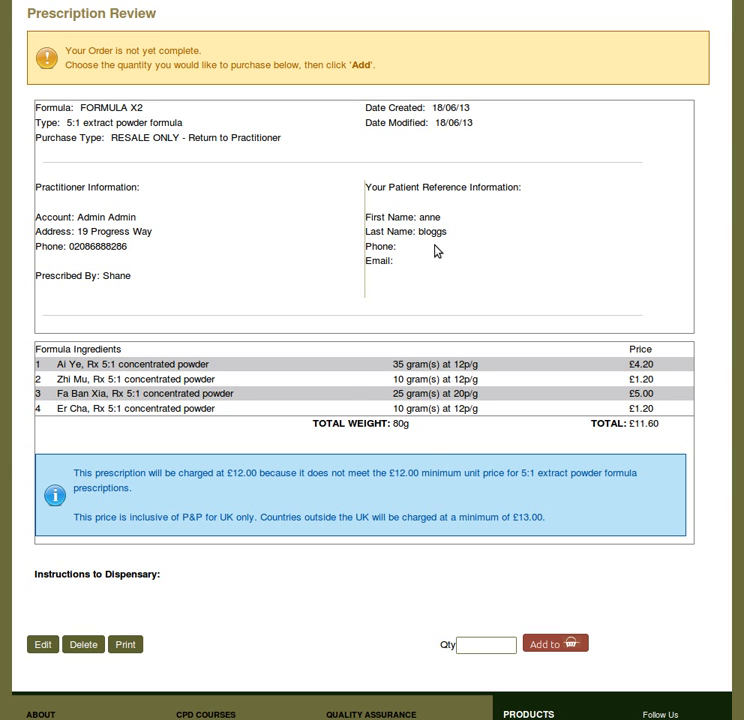
click(482, 645)
text(1)
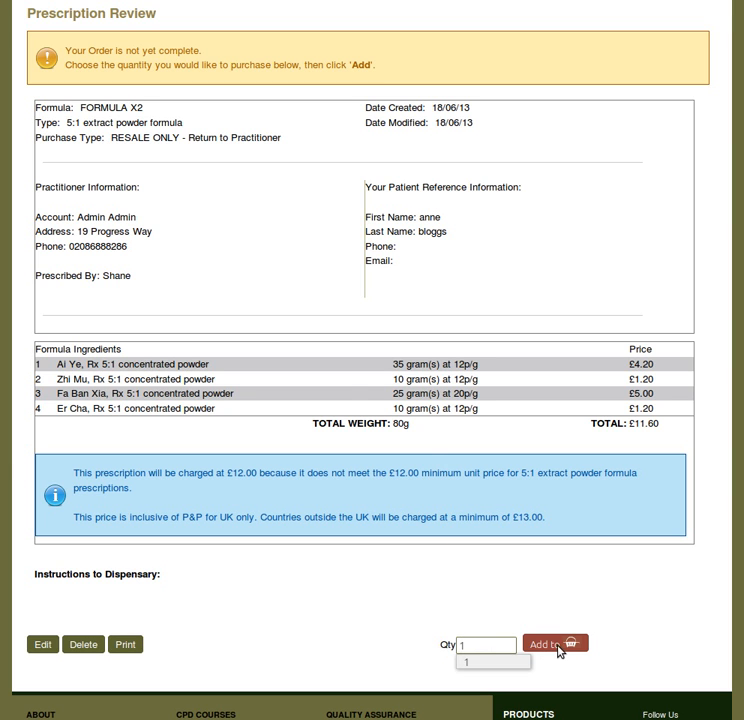
click(558, 650)
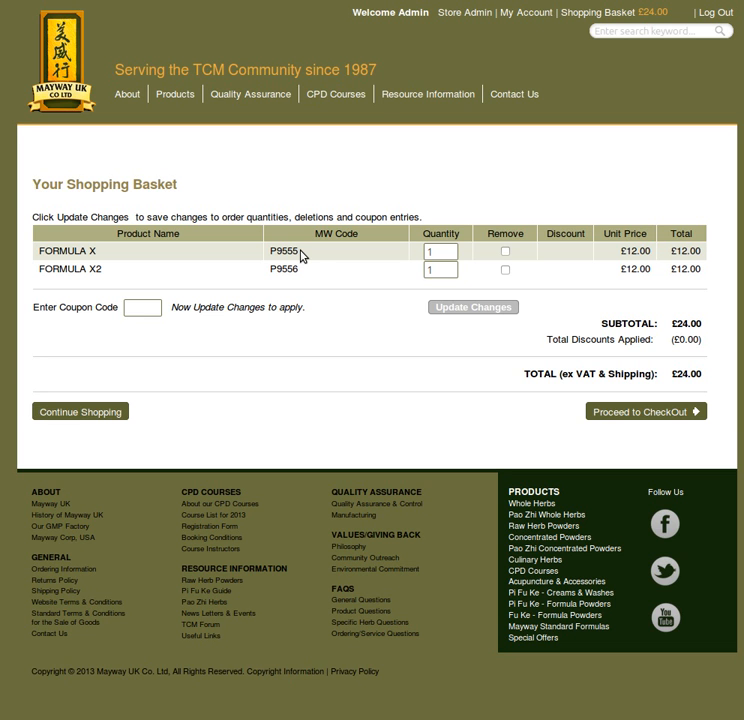
Step: Check both saved prescriptions under Partial Dispensary Service in My Account, then view Contact Us
click(518, 15)
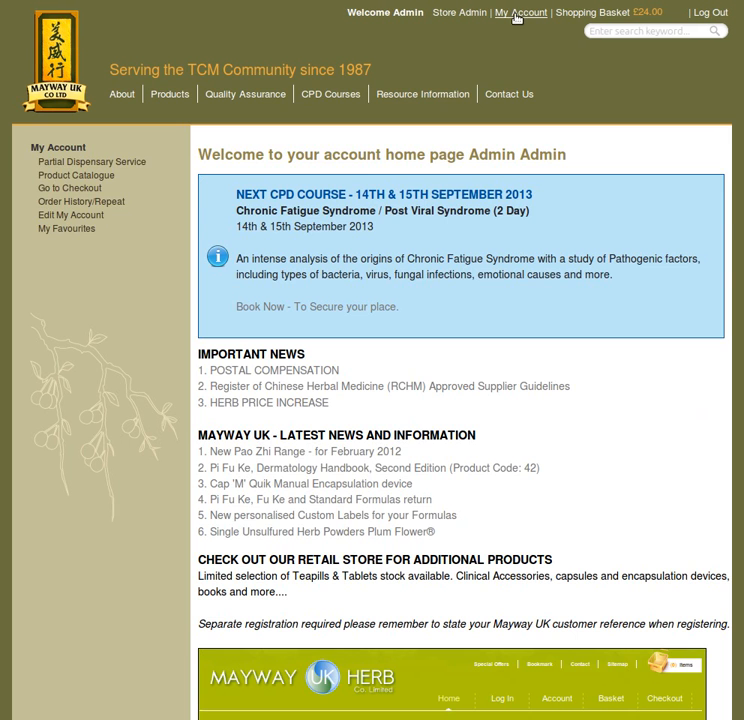
click(98, 167)
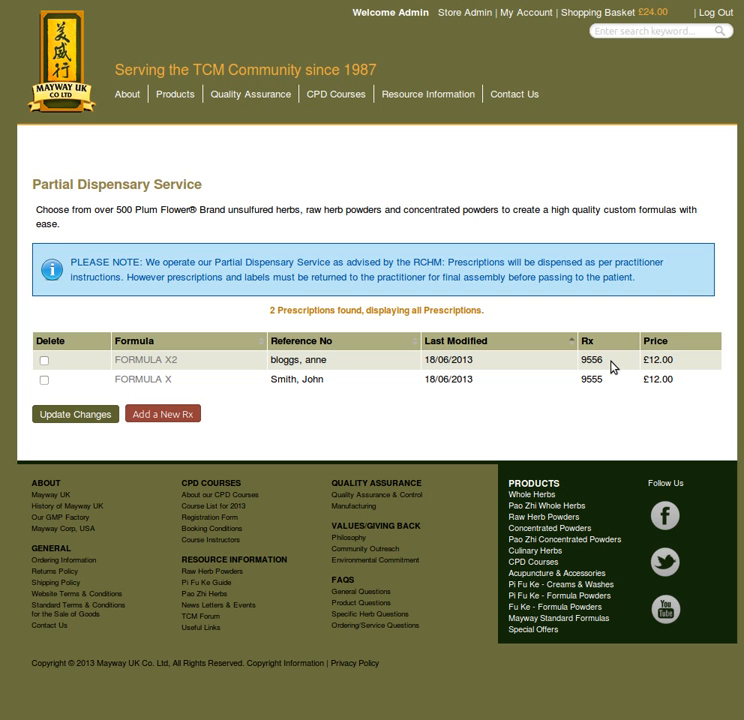
click(516, 96)
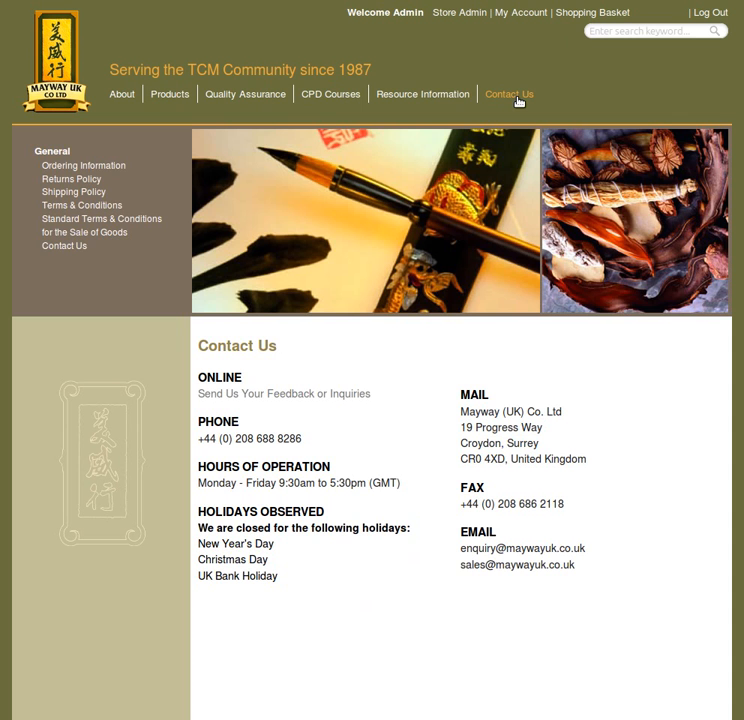